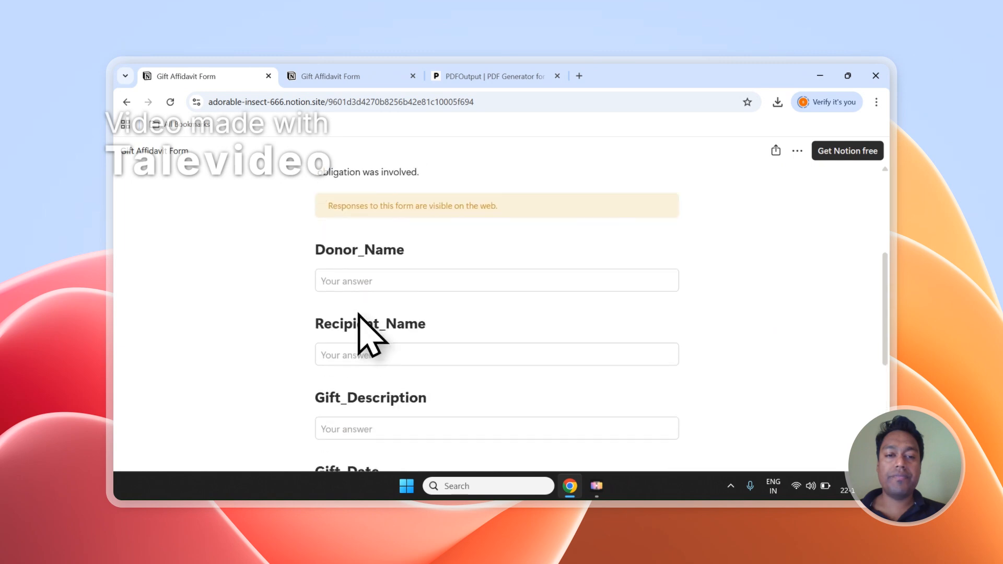
- Review the Gift Affidavit Form's fields and the submitted entries in its Notion responses table
scroll(356, 317, down, 6)
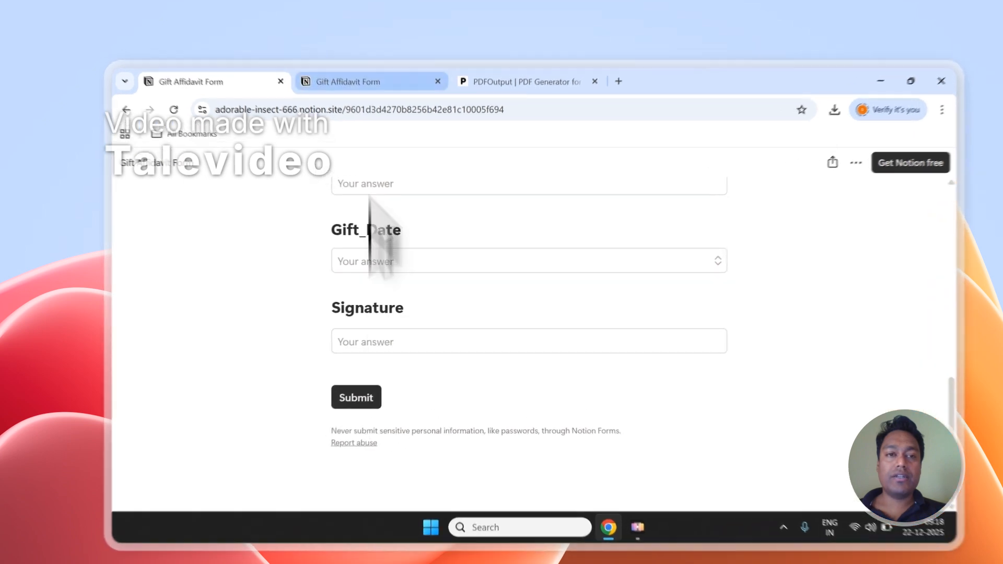
click(389, 76)
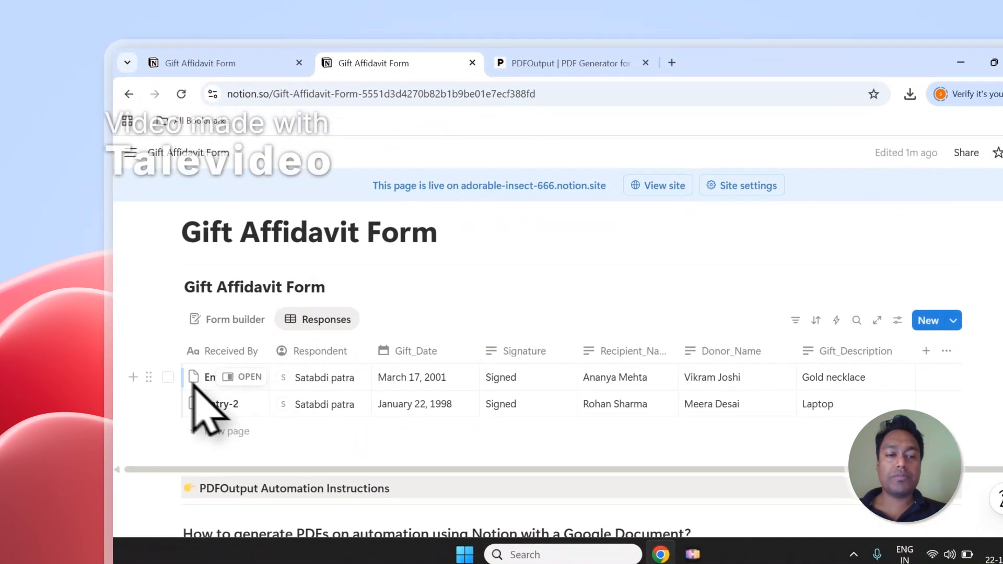
click(168, 377)
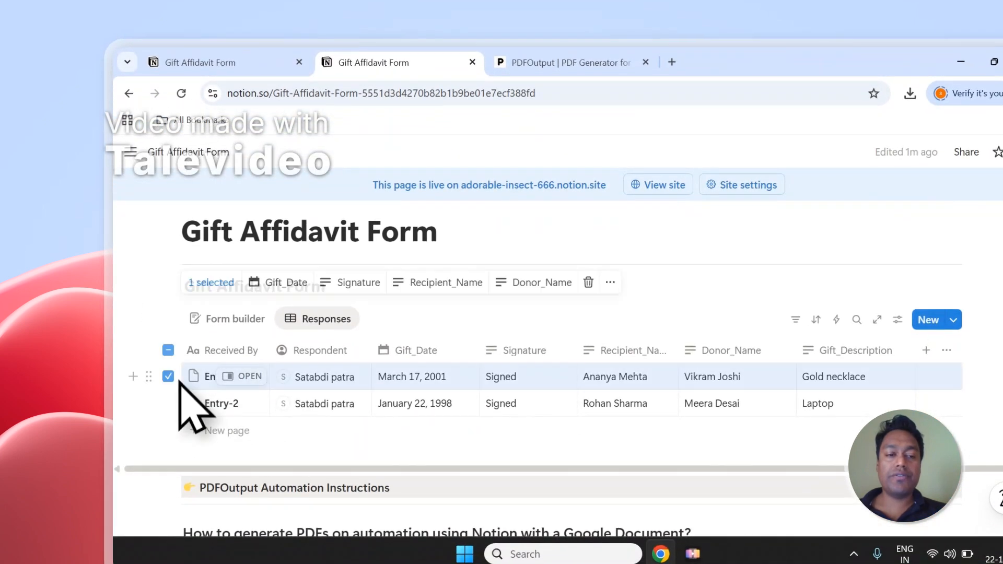
click(167, 403)
click(173, 349)
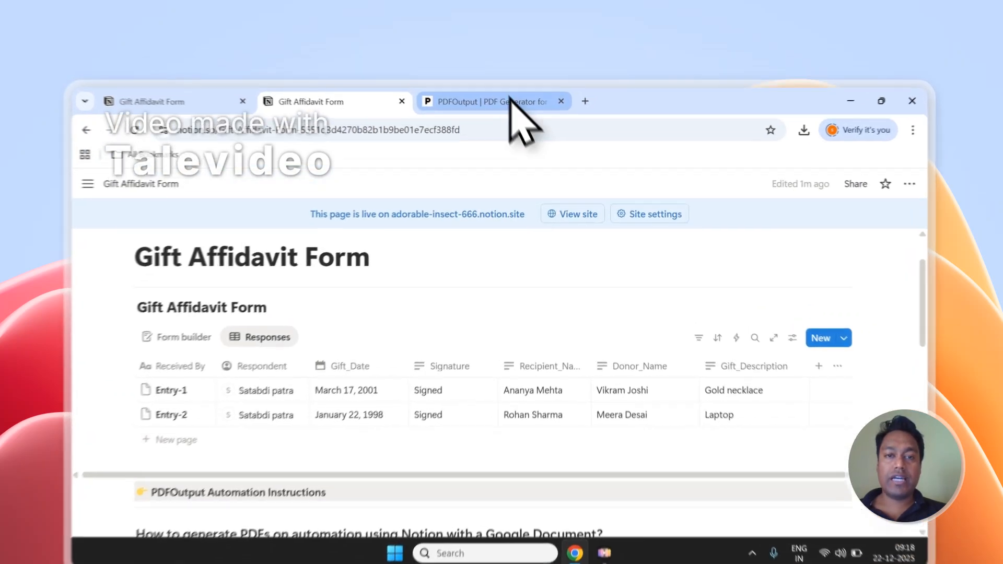
- Examine the PDFOutput homepage's description of generating documents from Google Docs and a Notion database, including the supported document types
click(514, 78)
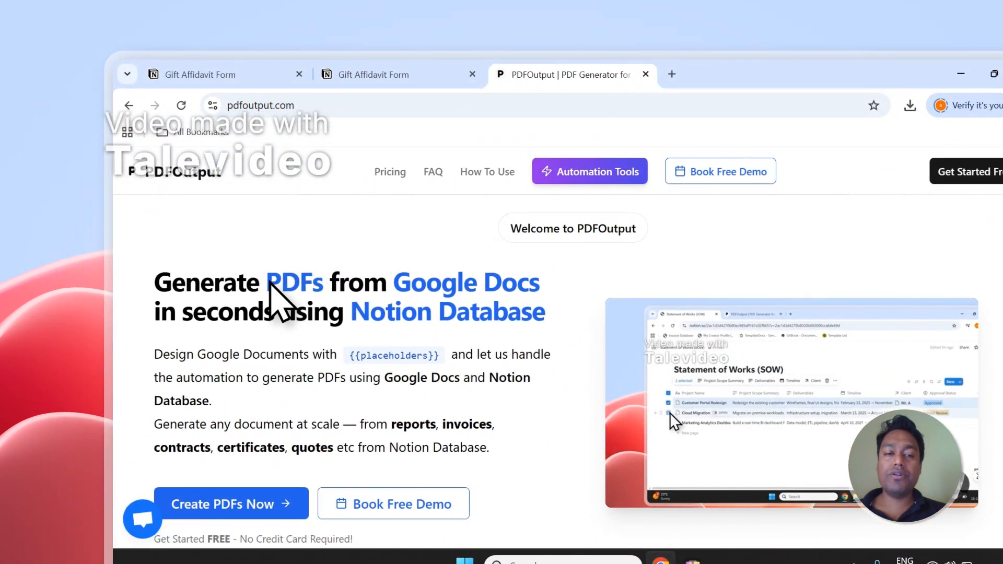
drag(269, 282, 538, 287)
drag(352, 312, 549, 313)
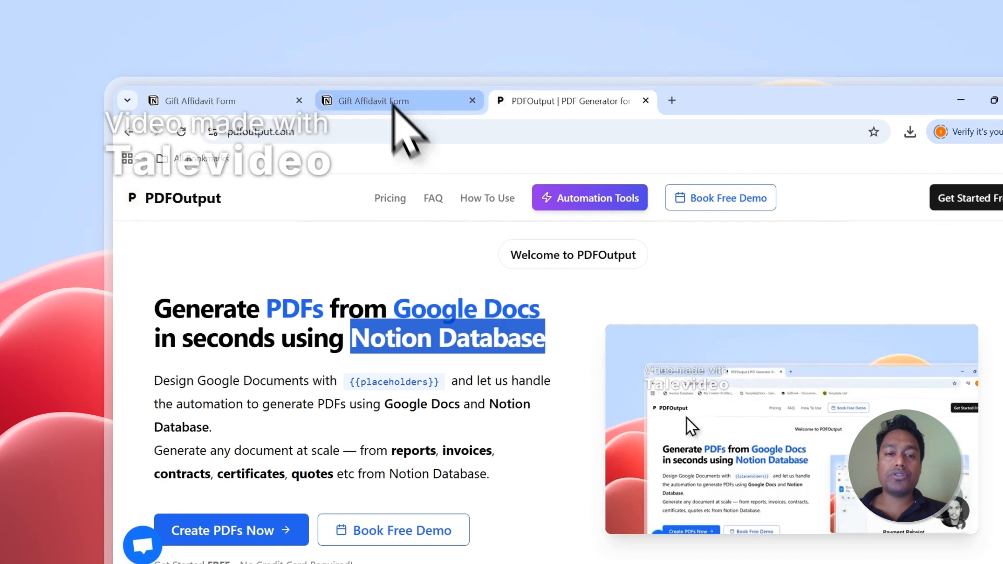
click(391, 76)
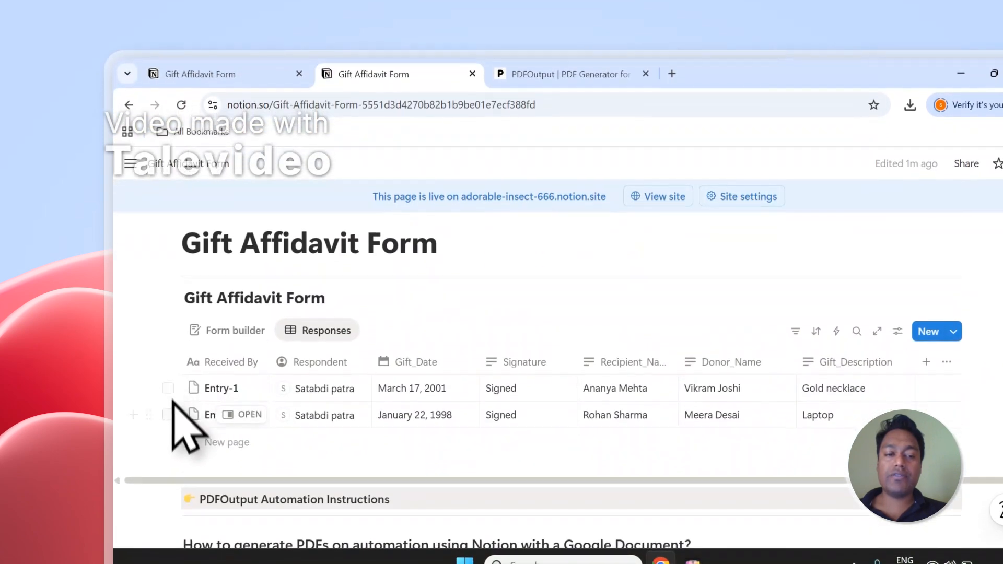
click(574, 73)
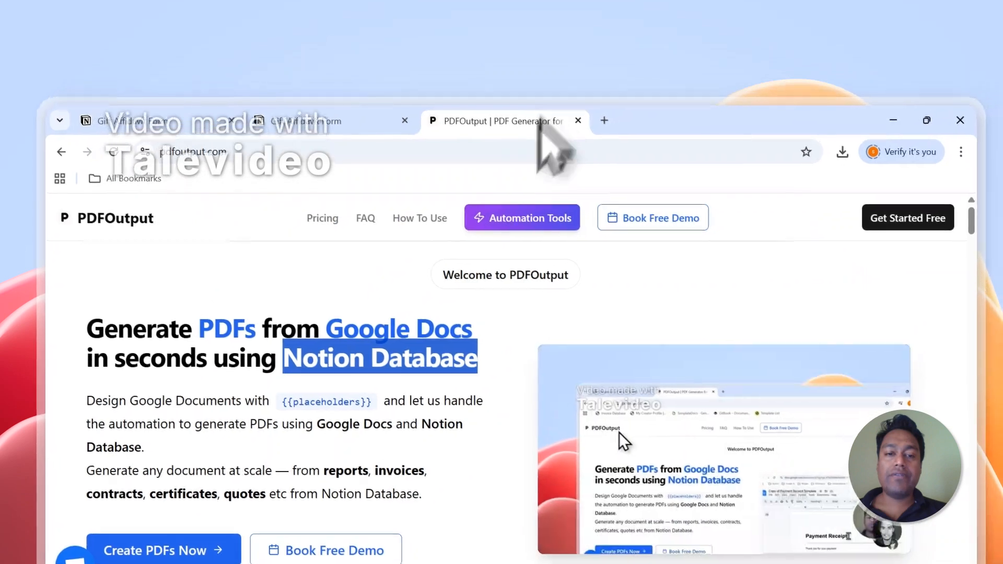
scroll(387, 366, down, 2)
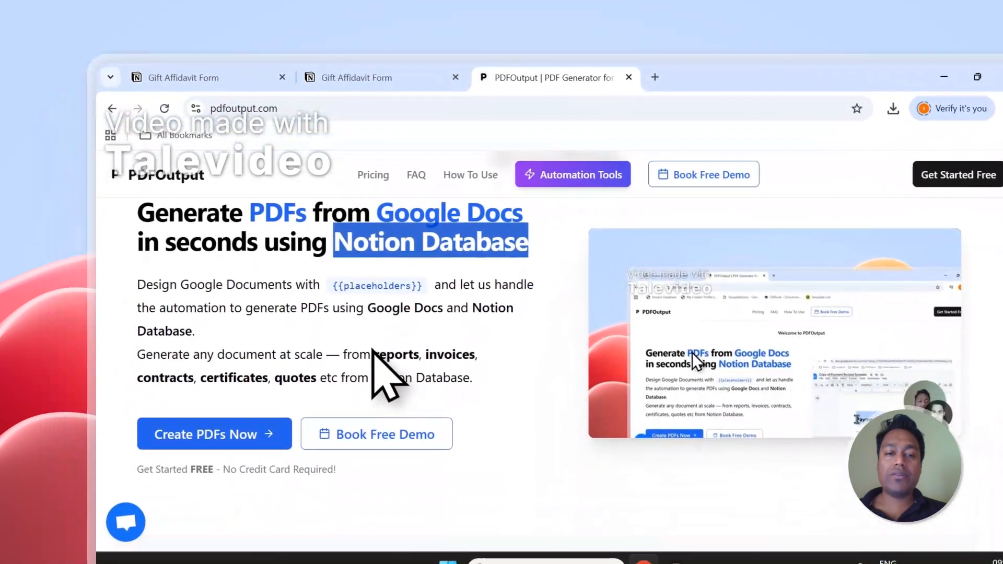
drag(374, 353, 414, 355)
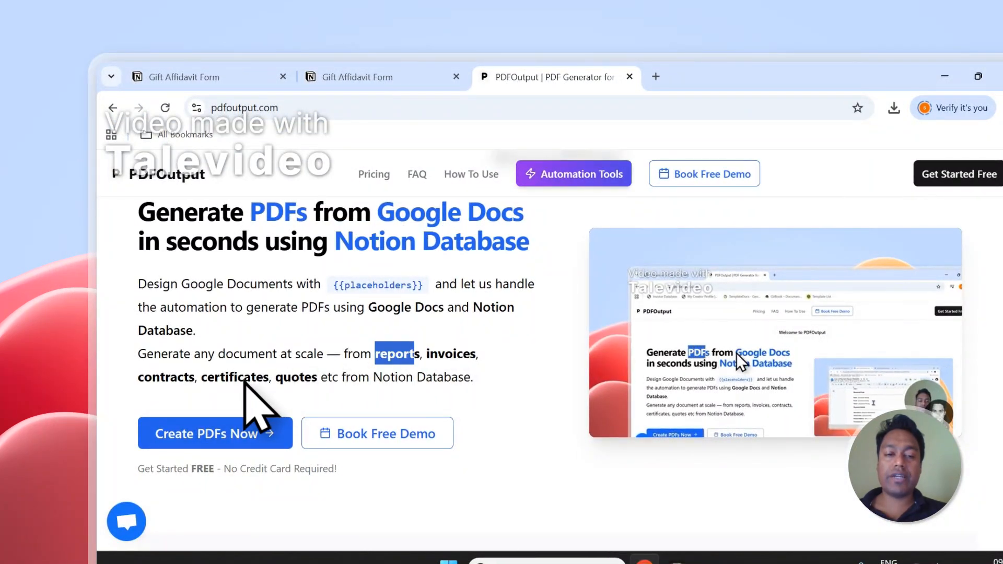
drag(316, 382, 372, 359)
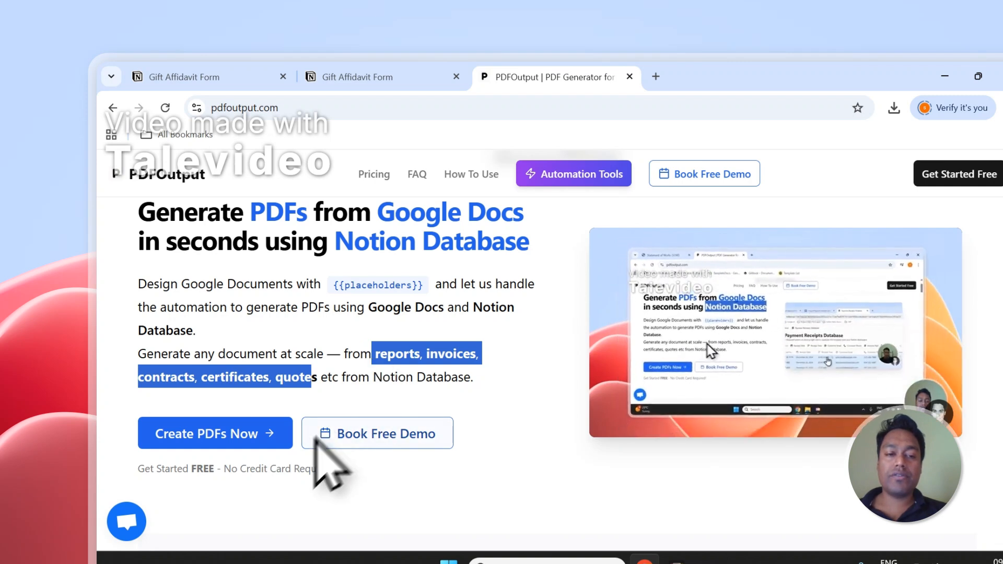
- Start creating PDFs on PDFOutput and sign in with an existing Google account
click(257, 438)
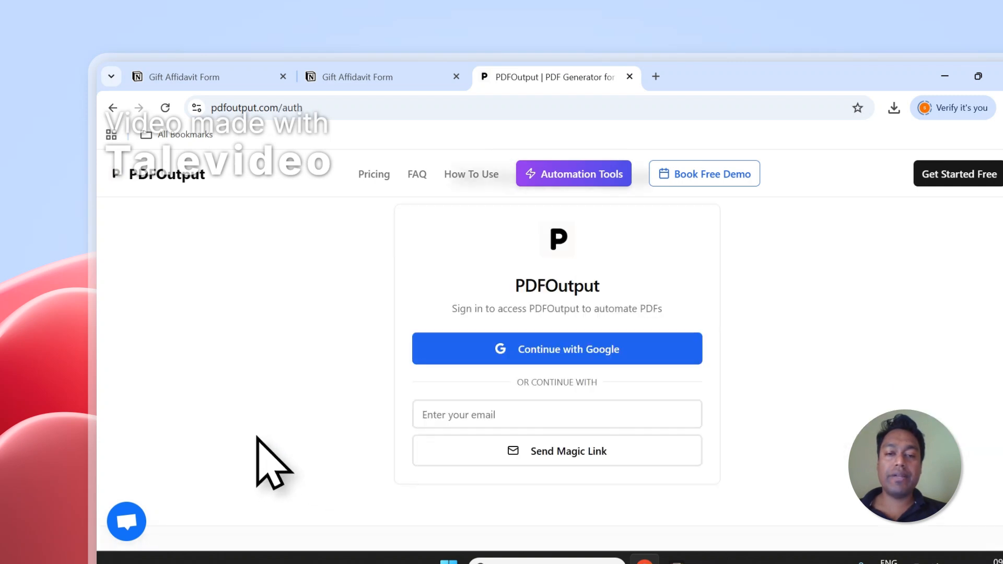
click(447, 355)
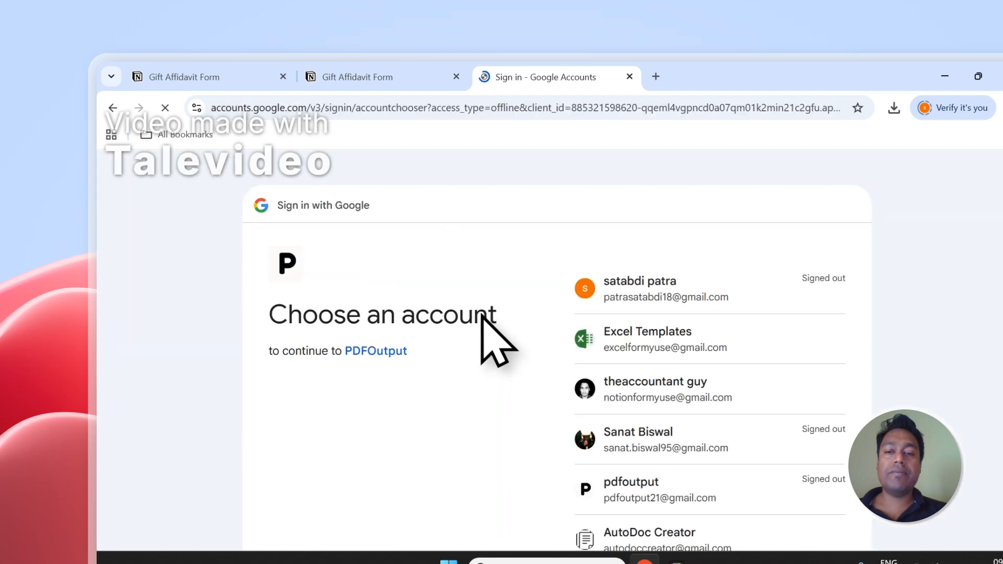
click(721, 395)
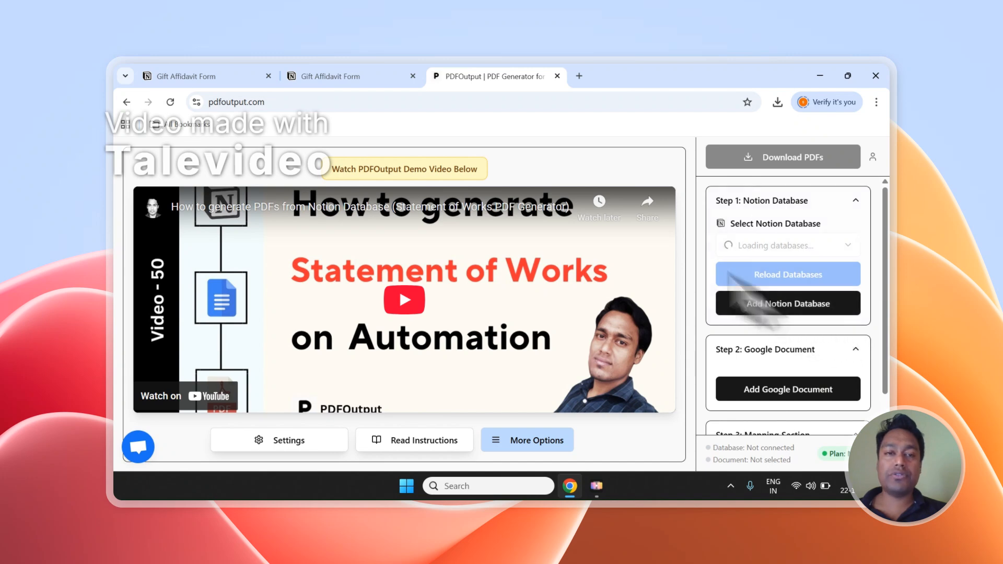
- Check the Gift Affidavit Form page in Notion and start adding a Notion database in PDFOutput
click(354, 77)
scroll(461, 342, up, 1)
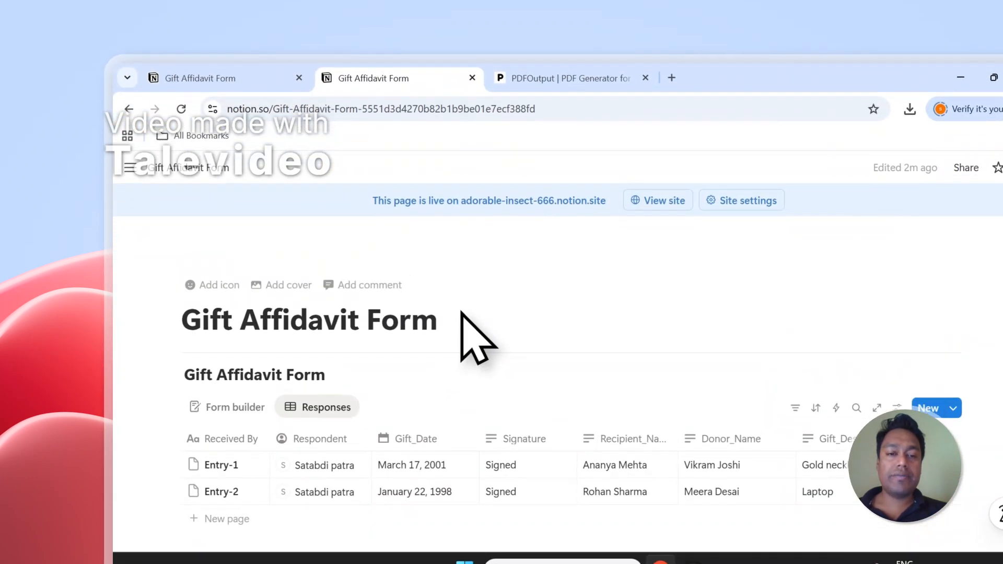
click(560, 77)
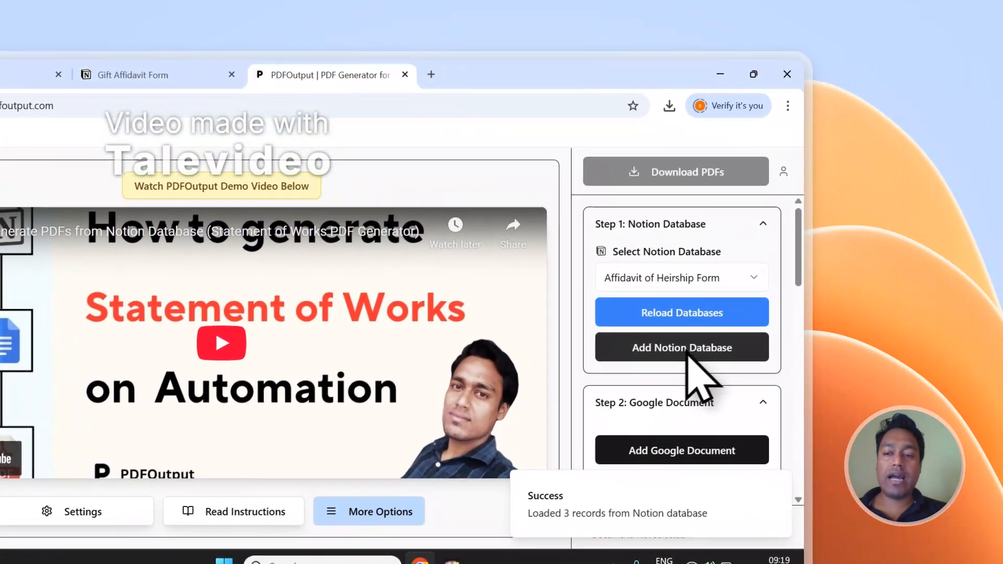
click(682, 353)
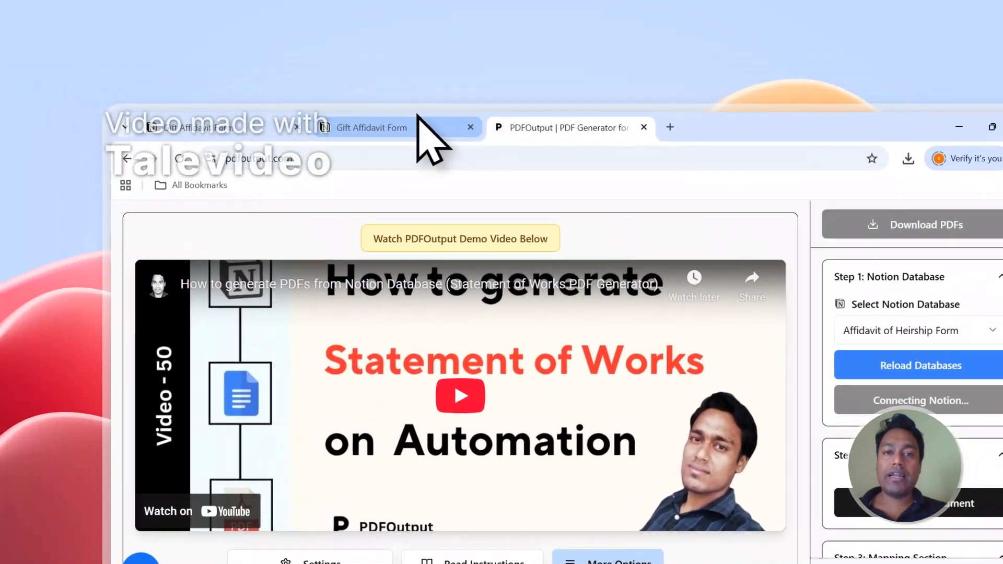
- Copy the page title "Gift Affidavit Form" from the Notion page
click(175, 73)
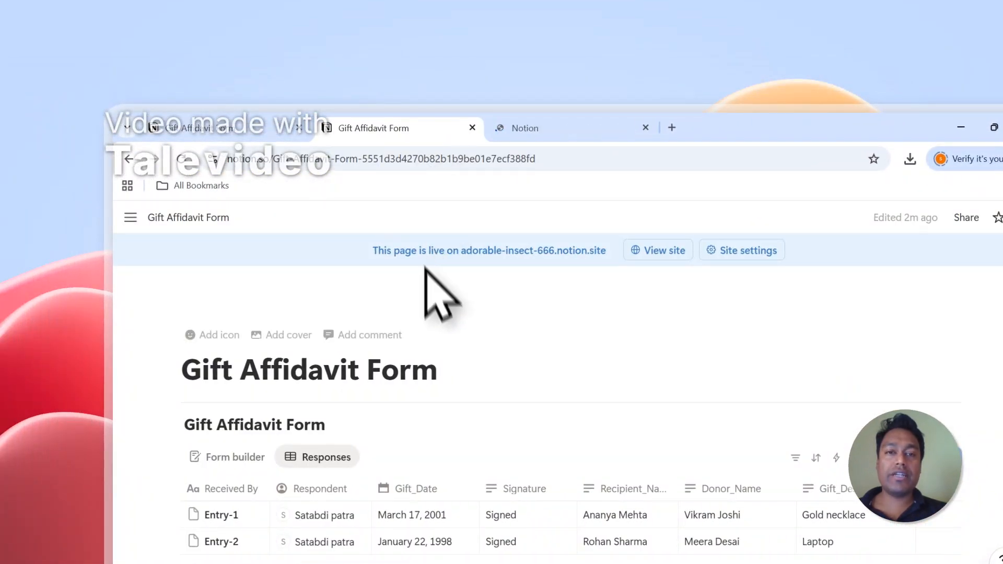
drag(438, 370, 272, 370)
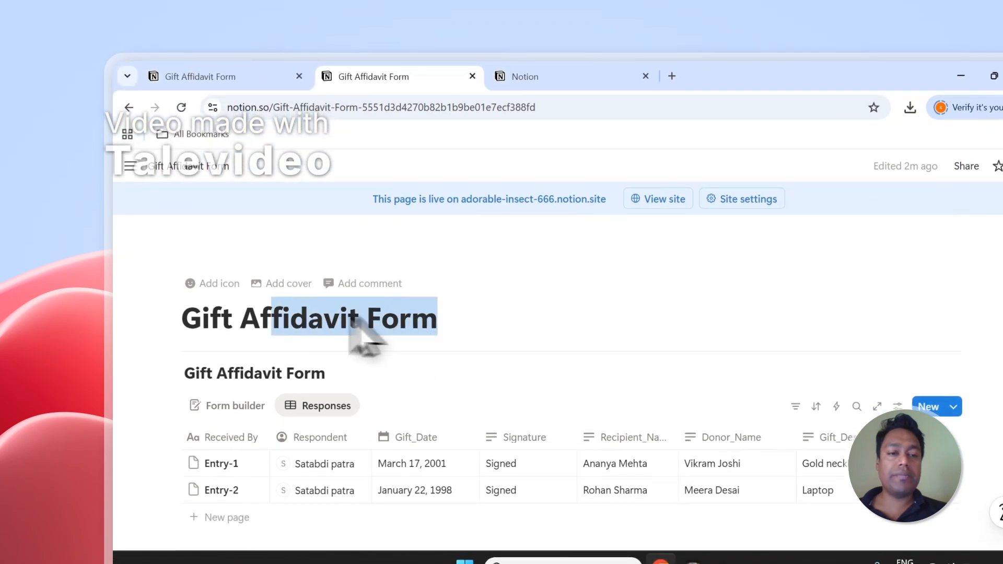
drag(350, 318, 195, 304)
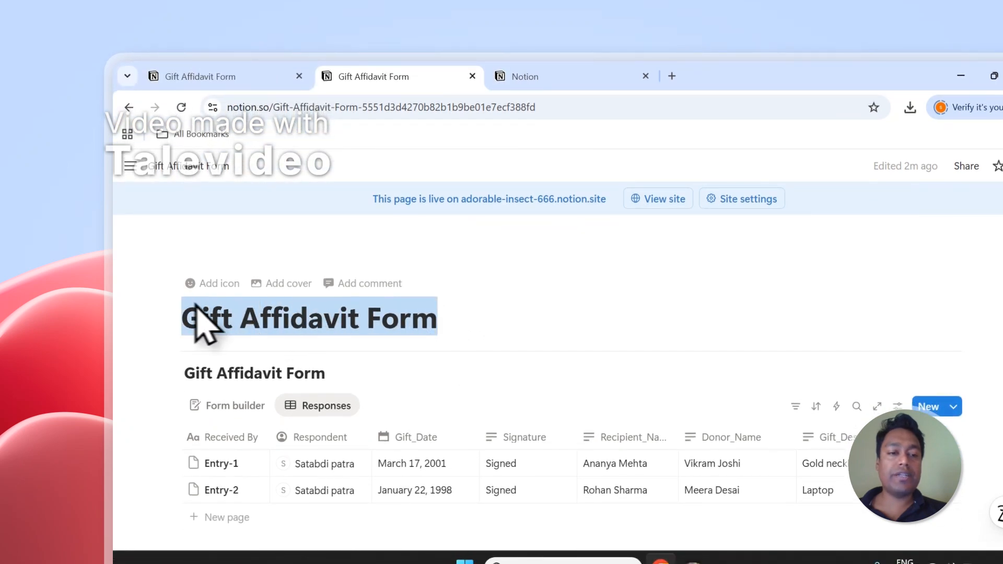
right_click(288, 315)
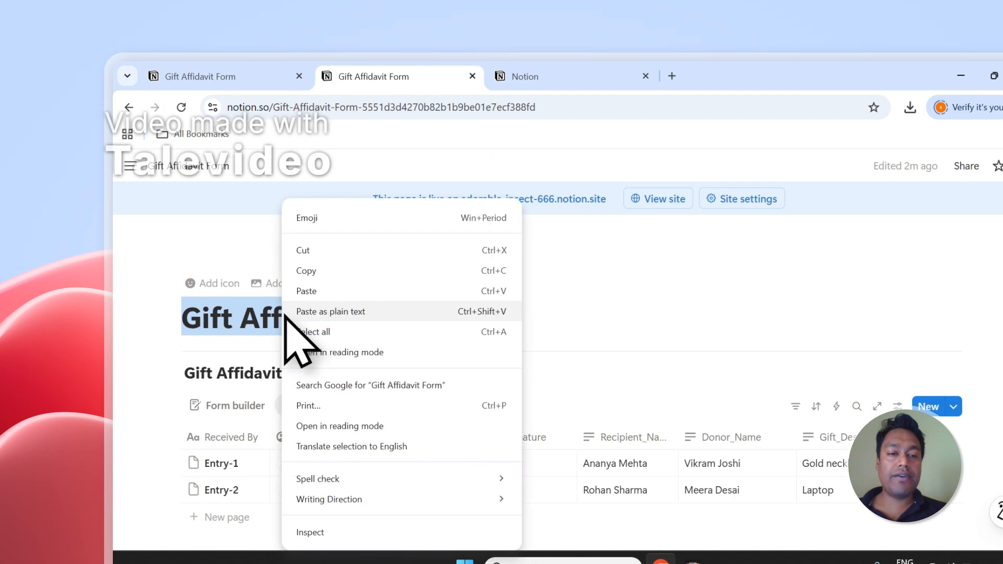
click(313, 272)
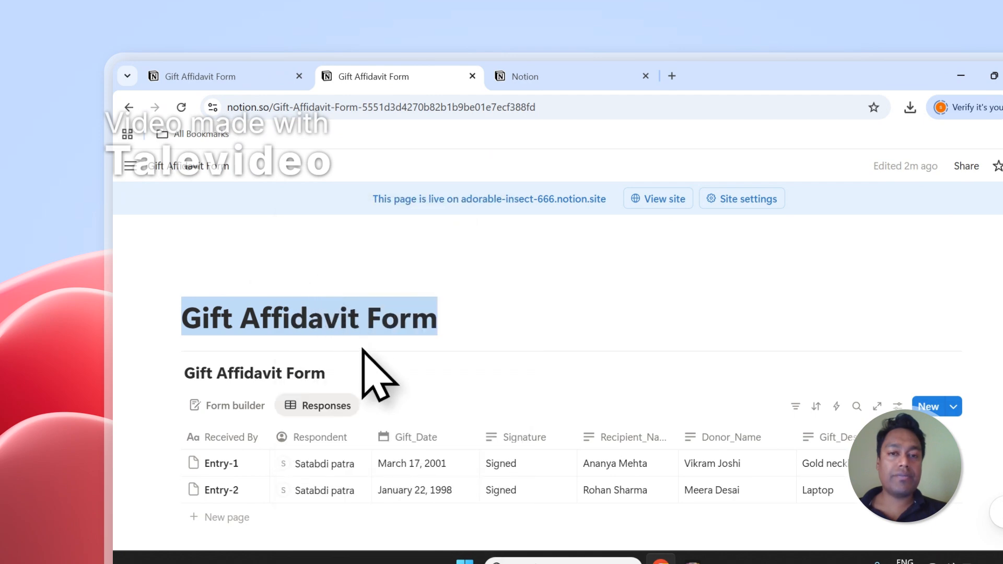
- Find the top-level Gift Affidavit Form page by its copied title and grant PDFOutput access to it in Notion
click(530, 77)
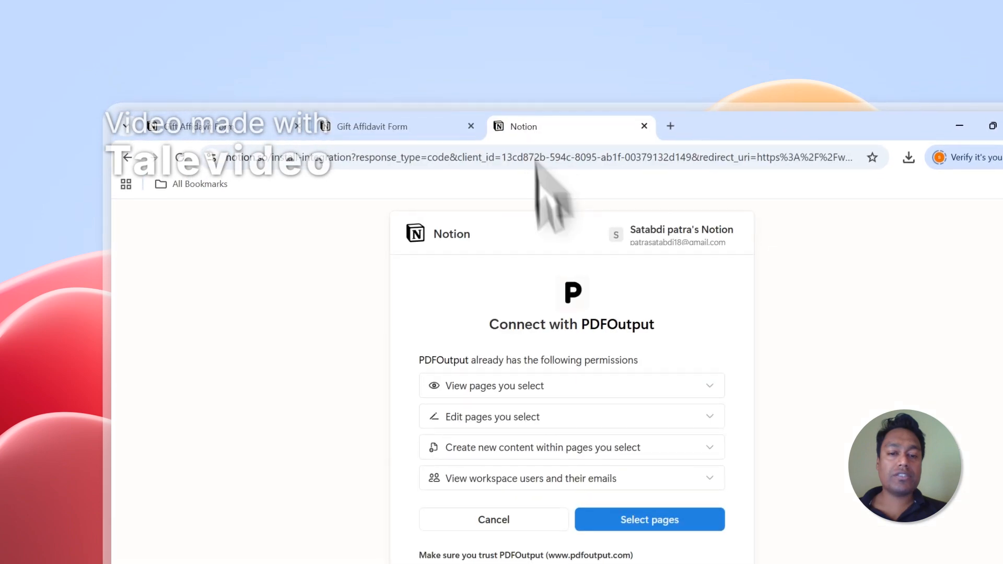
click(679, 521)
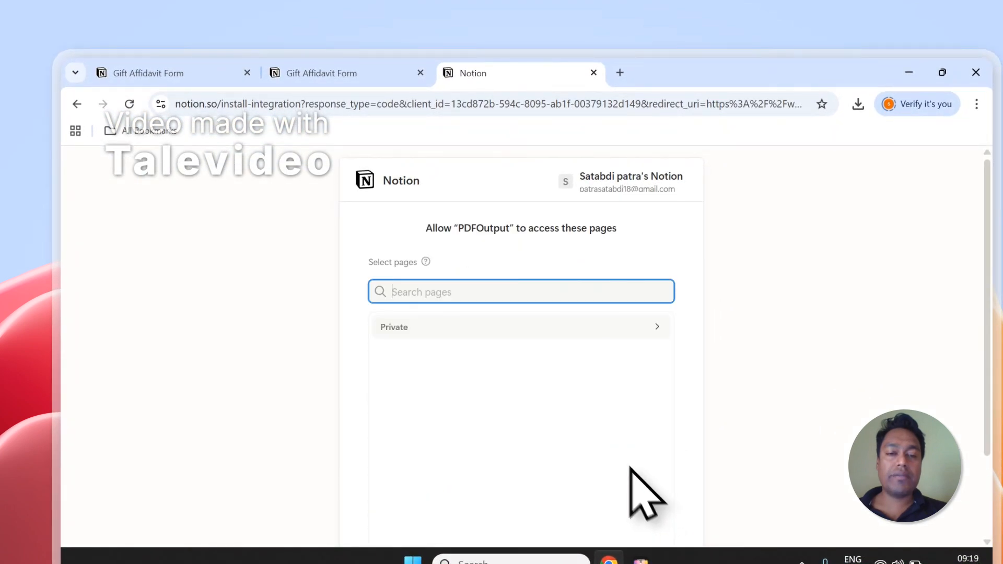
right_click(418, 295)
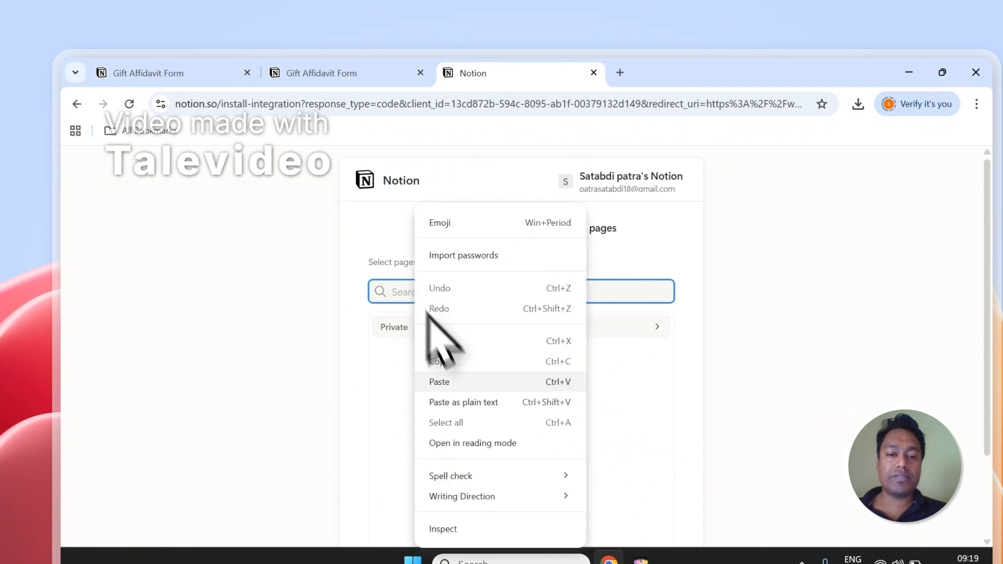
click(460, 386)
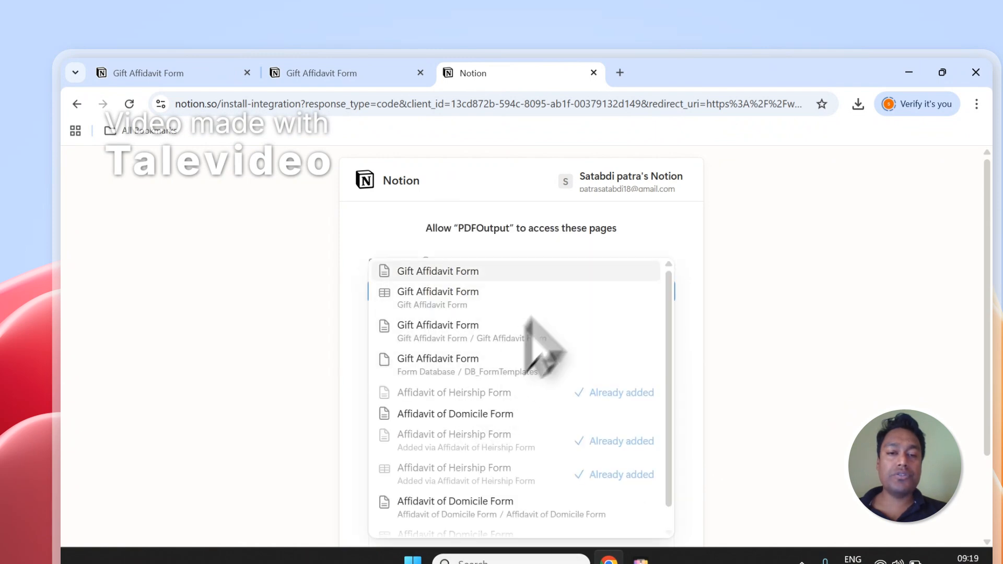
click(473, 273)
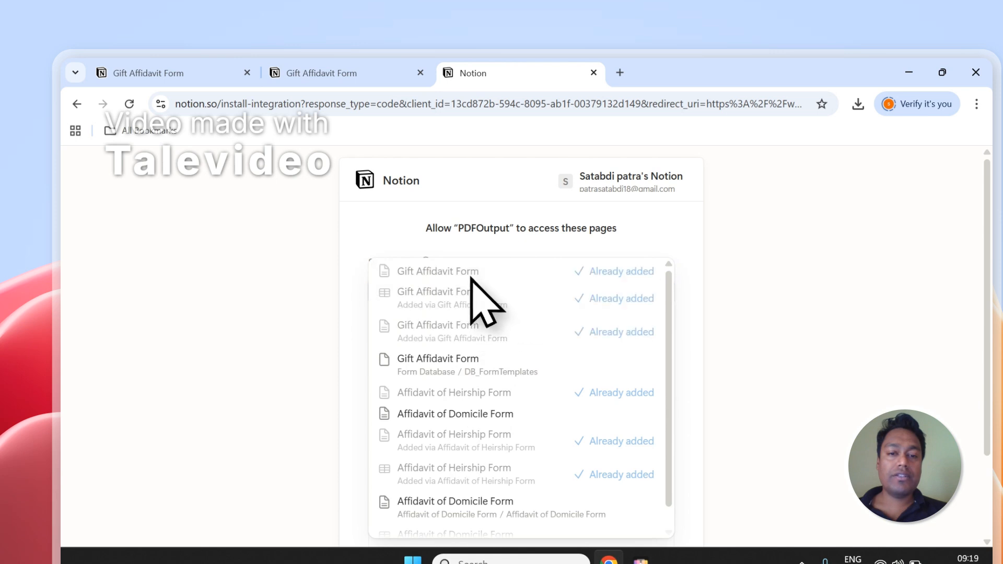
click(618, 234)
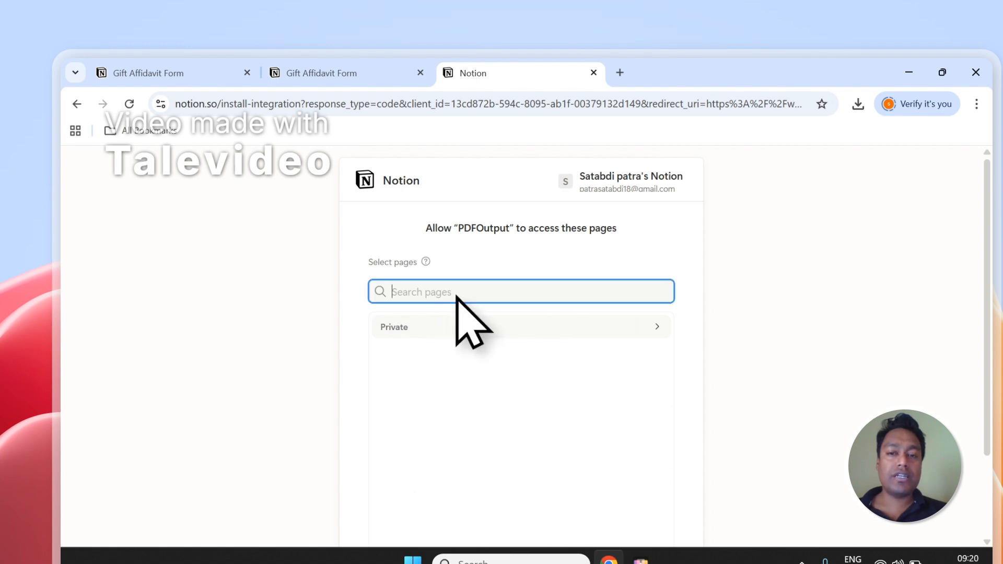
scroll(470, 302, down, 2)
click(598, 486)
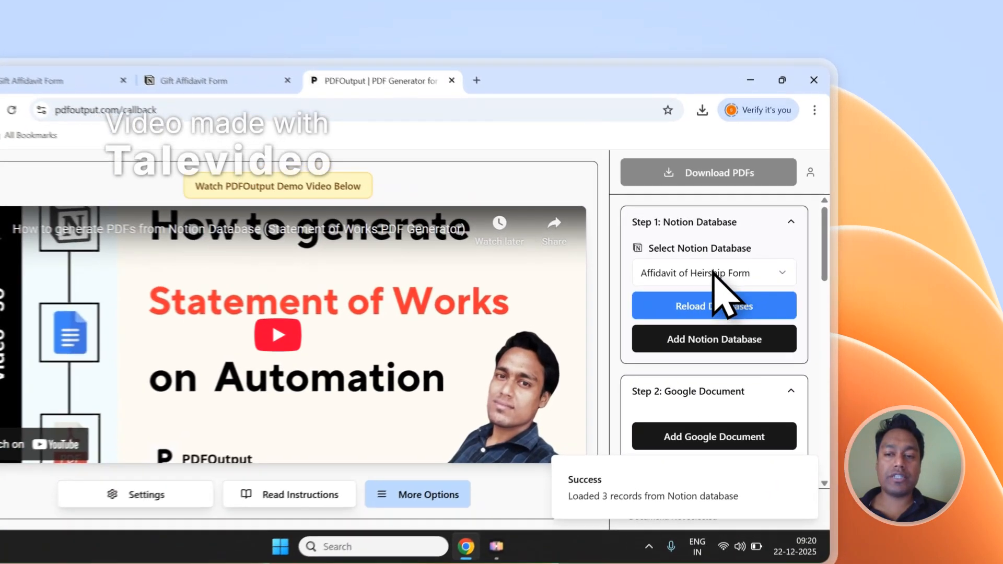
- Reload PDFOutput's Notion databases until Gift Affidavit Form is available, checking the database list between reloads
click(786, 245)
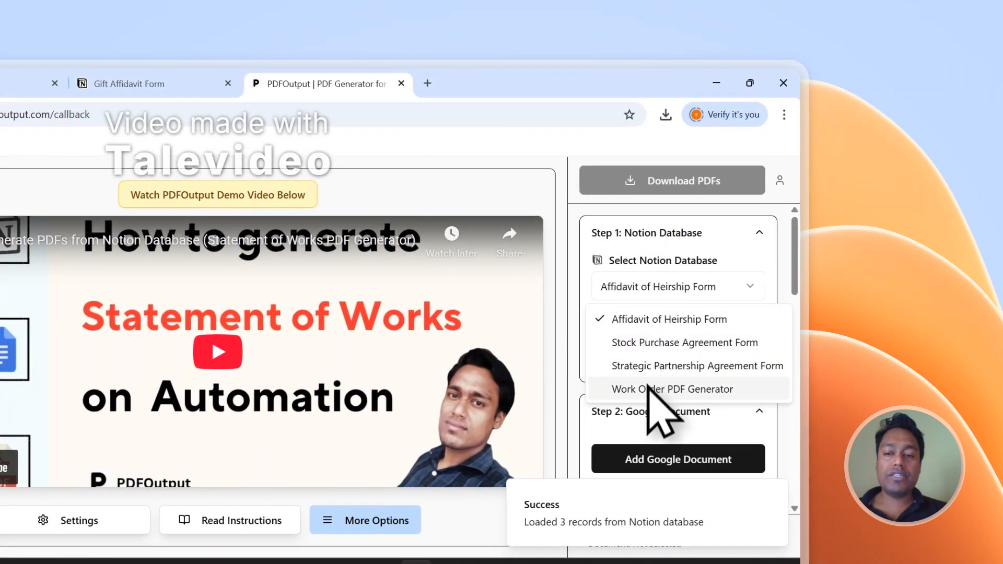
click(658, 319)
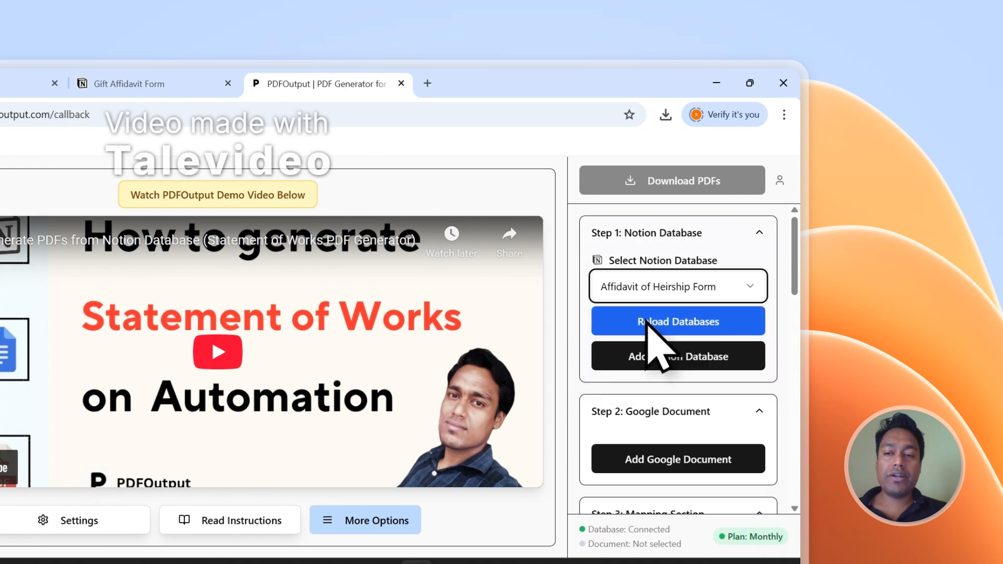
click(678, 323)
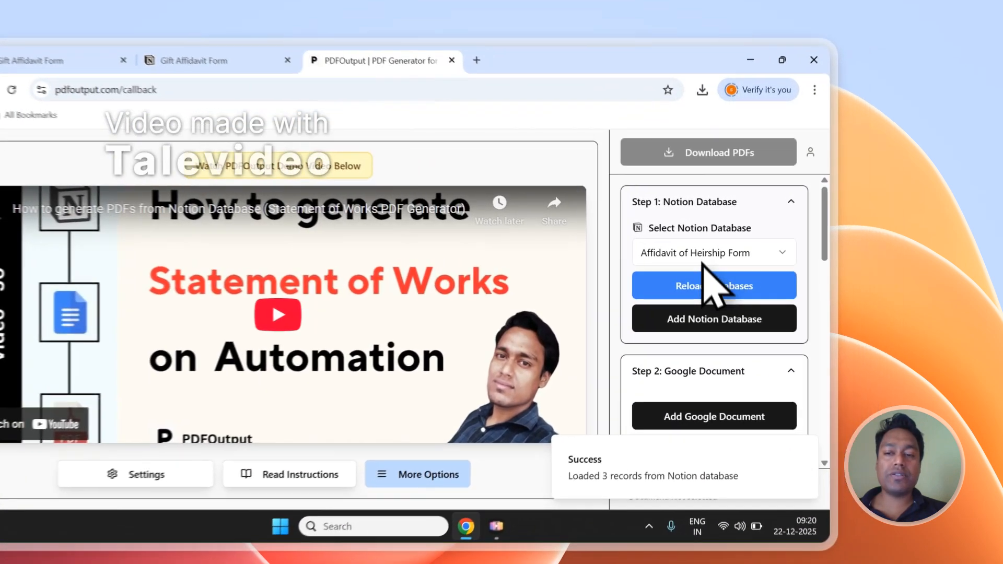
click(747, 245)
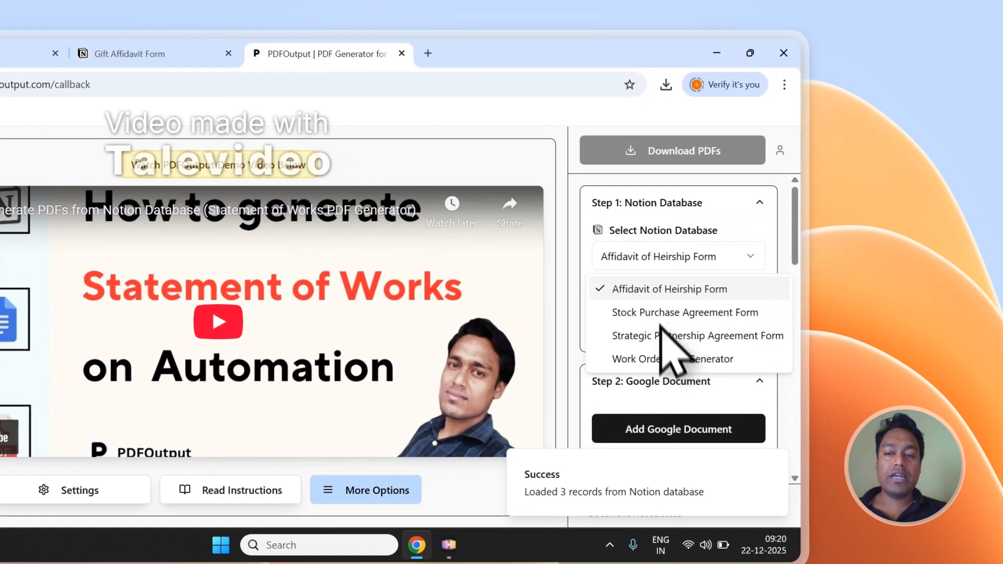
click(667, 288)
click(669, 293)
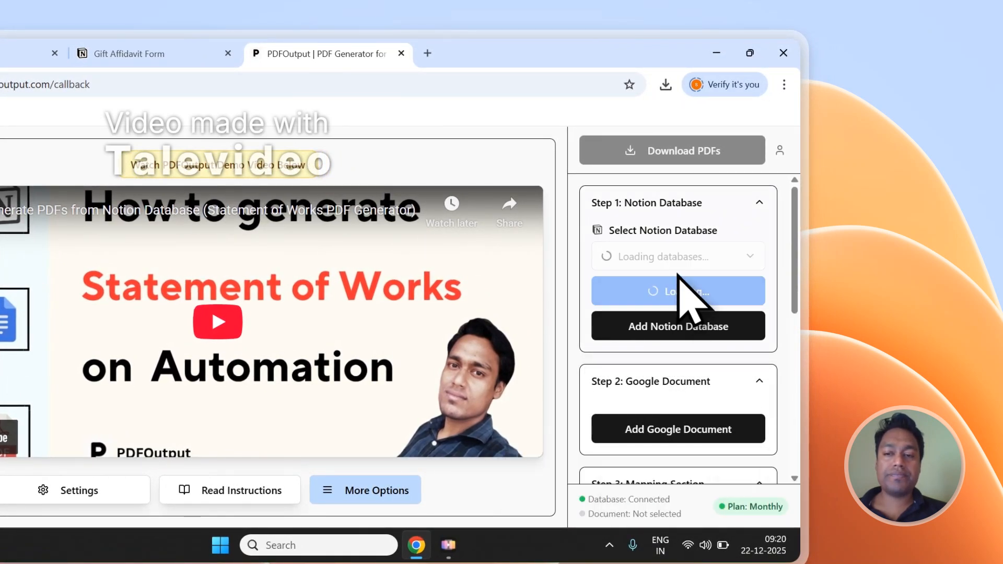
click(673, 261)
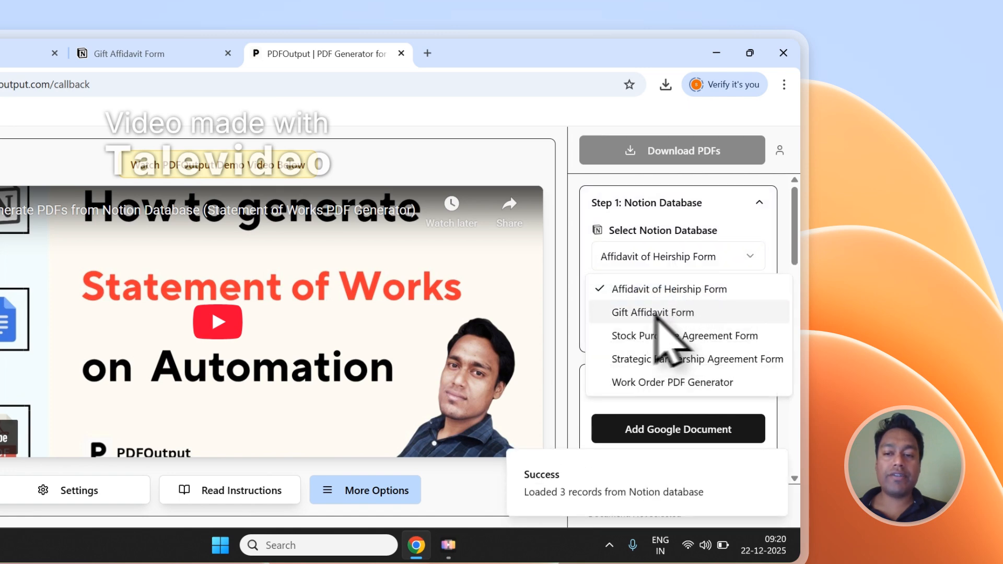
- Select the Gift Affidavit Form database in PDFOutput and review its list of Notion properties
click(651, 314)
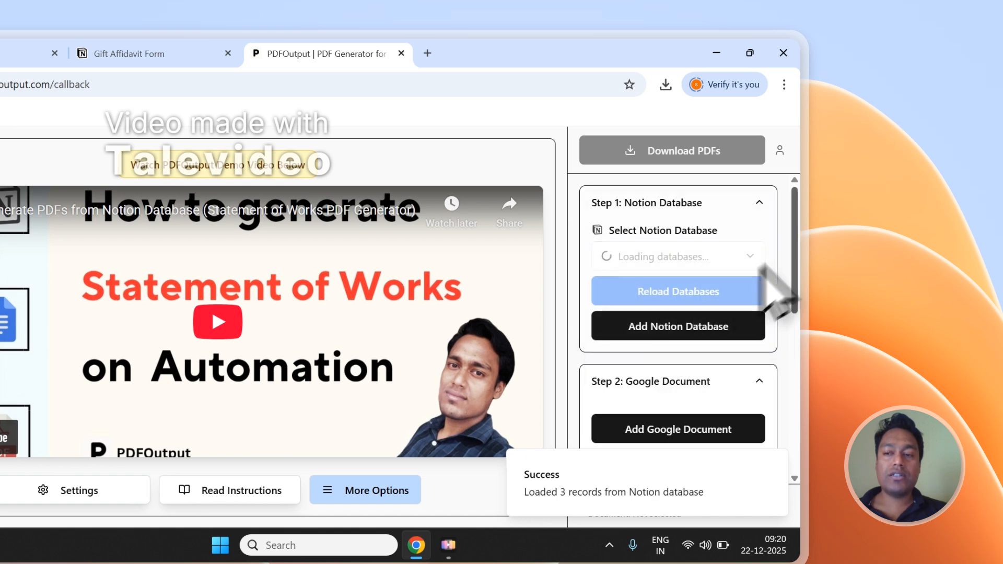
drag(795, 198, 791, 384)
scroll(731, 361, down, 2)
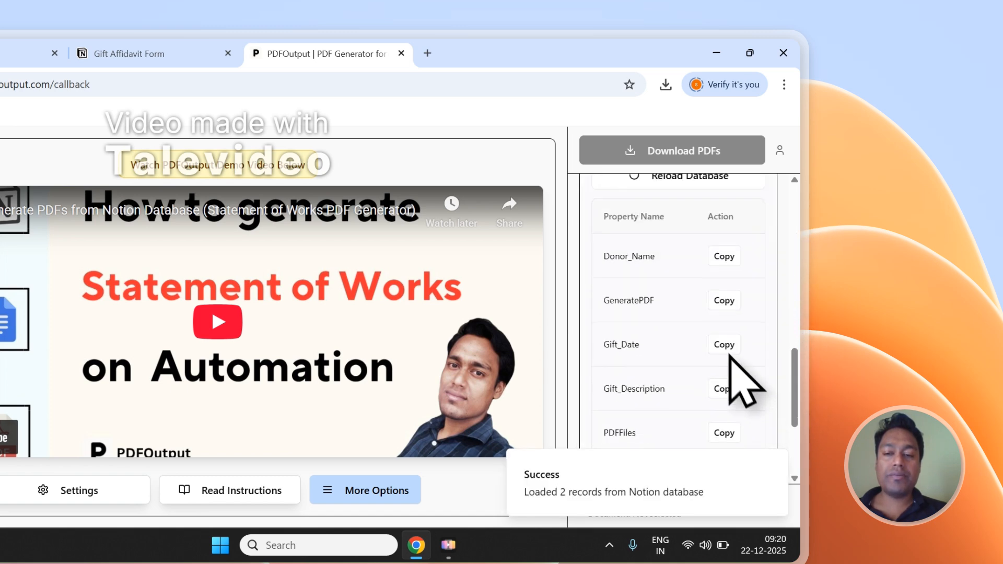
scroll(713, 264, down, 3)
scroll(723, 365, up, 2)
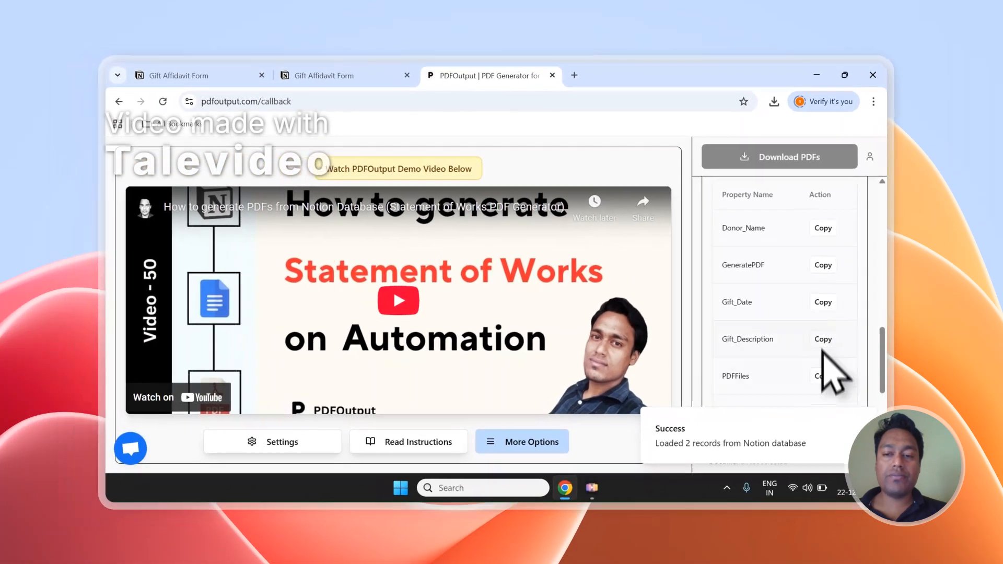
scroll(823, 351, up, 1)
scroll(825, 347, down, 5)
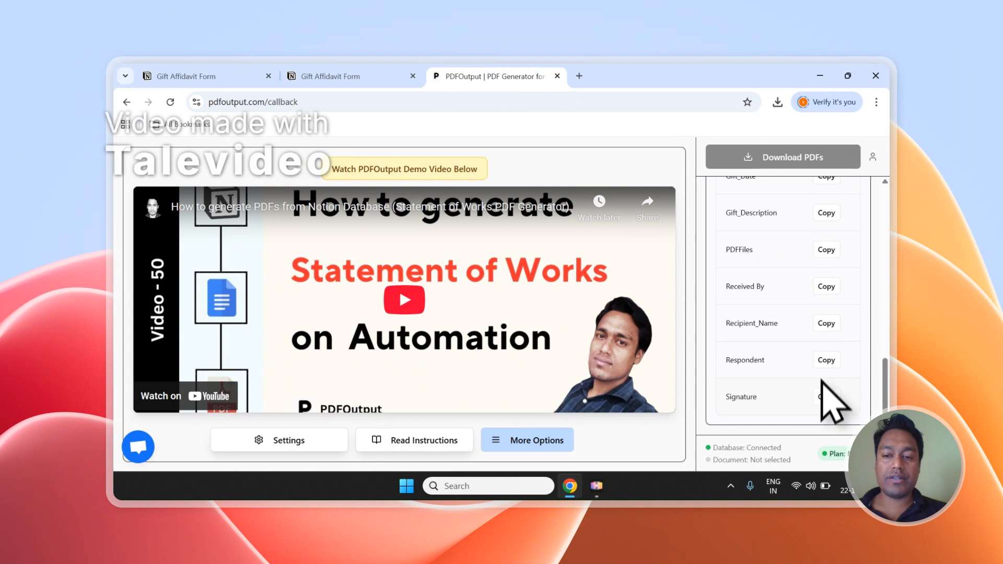
scroll(822, 381, up, 10)
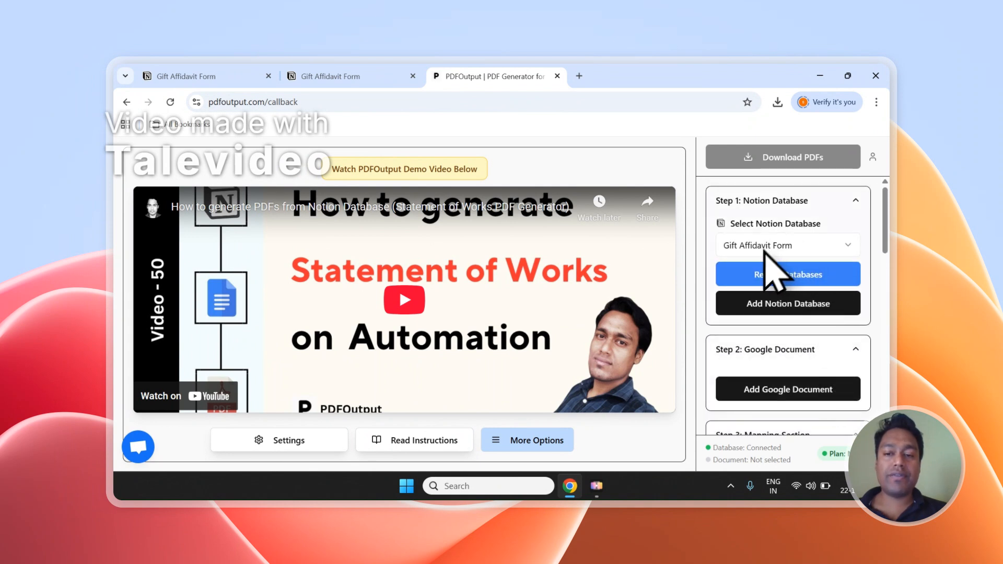
scroll(814, 274, down, 1)
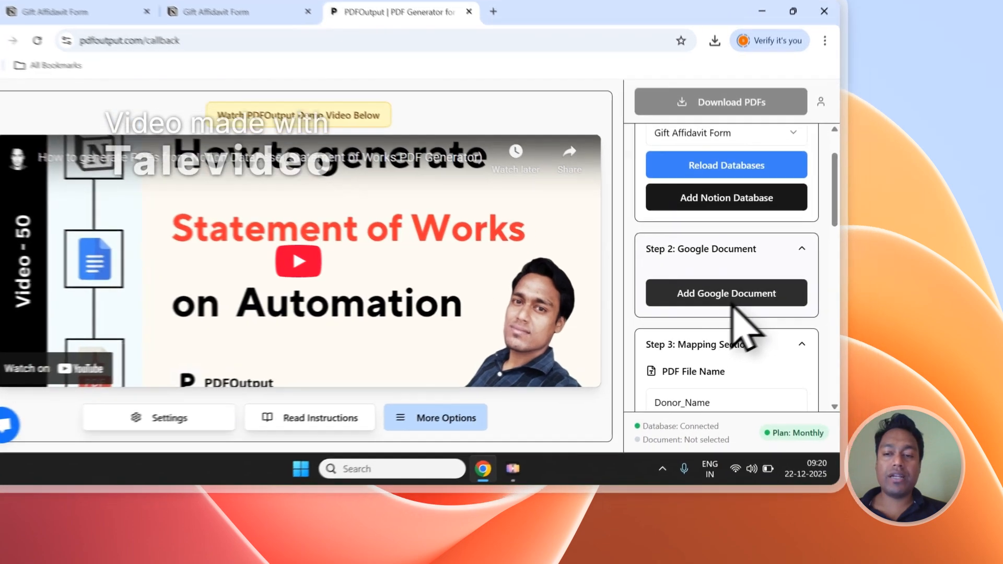
click(786, 326)
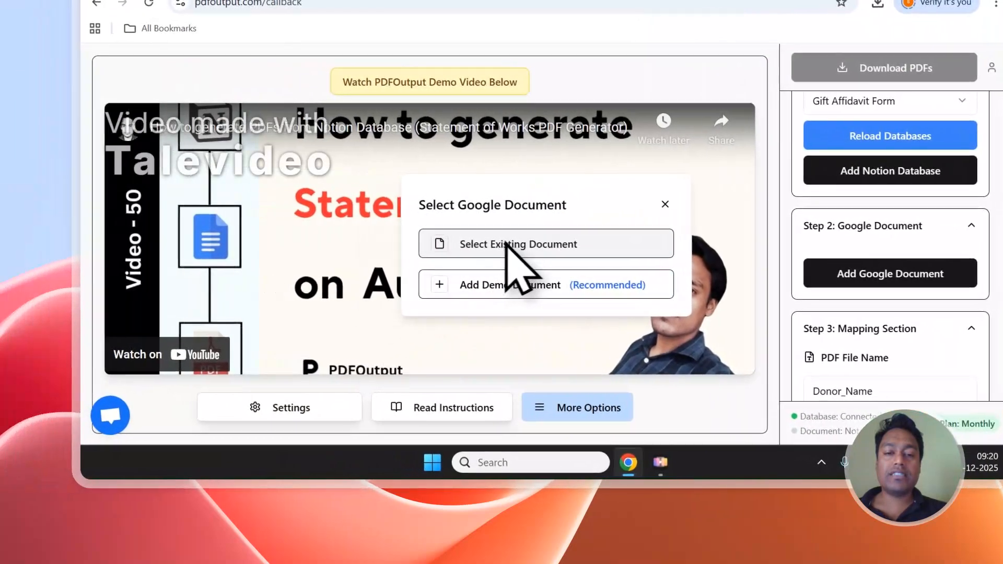
click(428, 242)
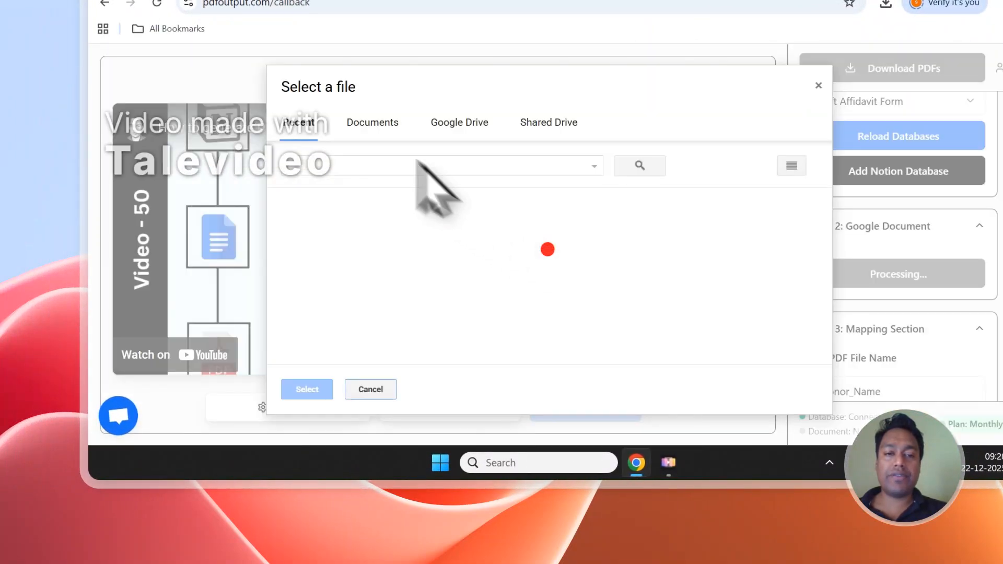
click(376, 131)
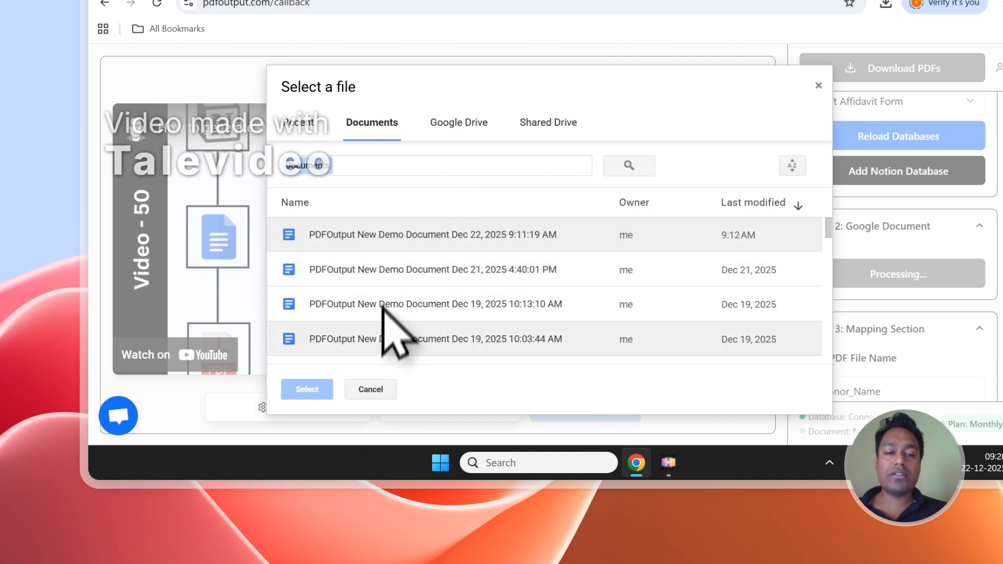
click(818, 86)
- Add a demo Google document as the template and delete its introductory text above the Placeholders heading
click(886, 283)
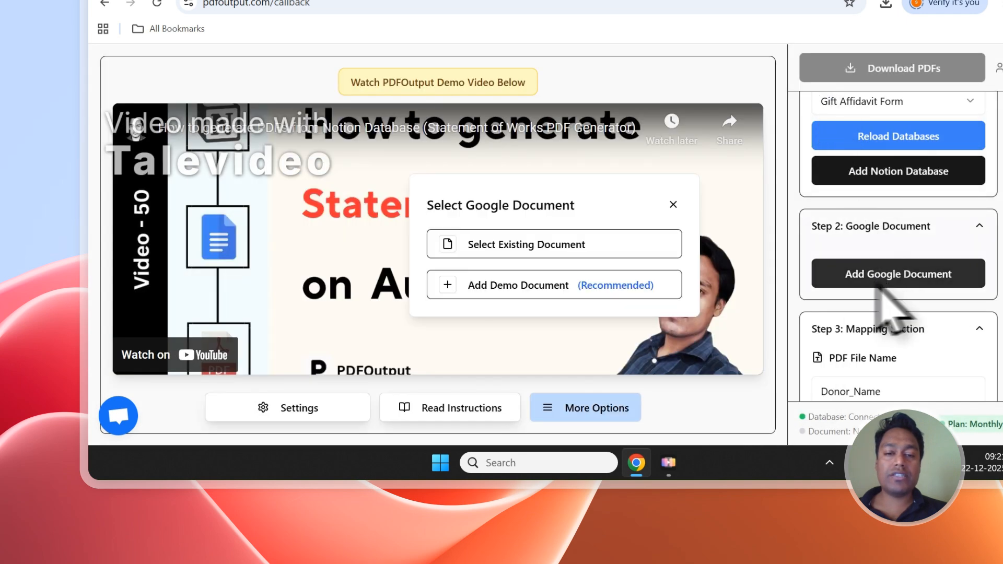
click(522, 291)
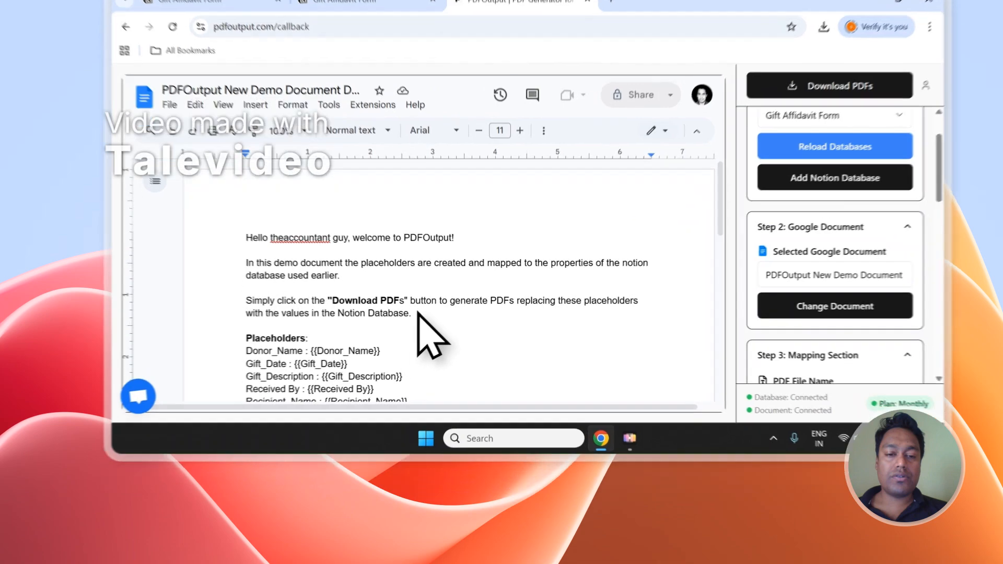
drag(391, 371, 239, 298)
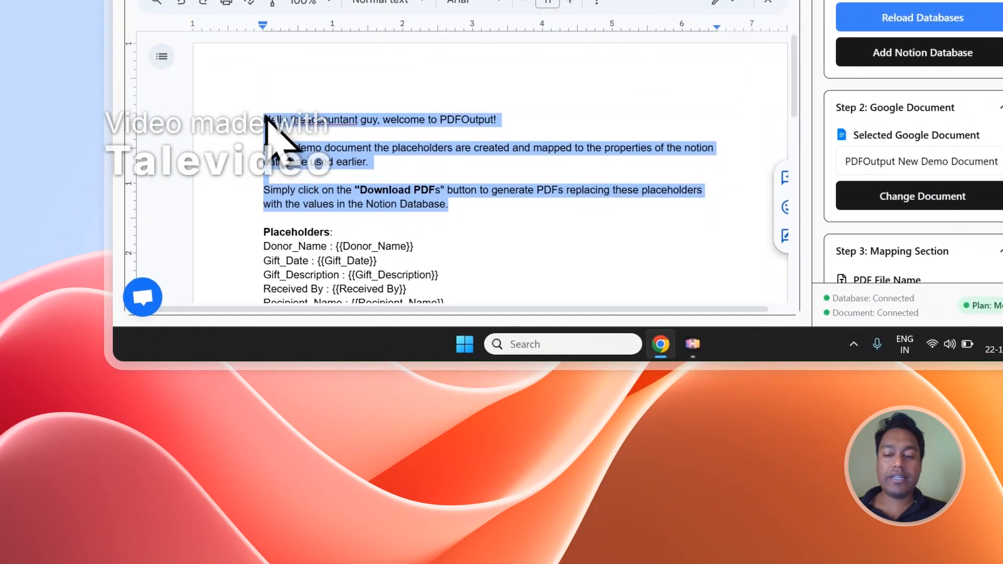
key(BackSpace)
key(BackSpace)
key(BackSpace)
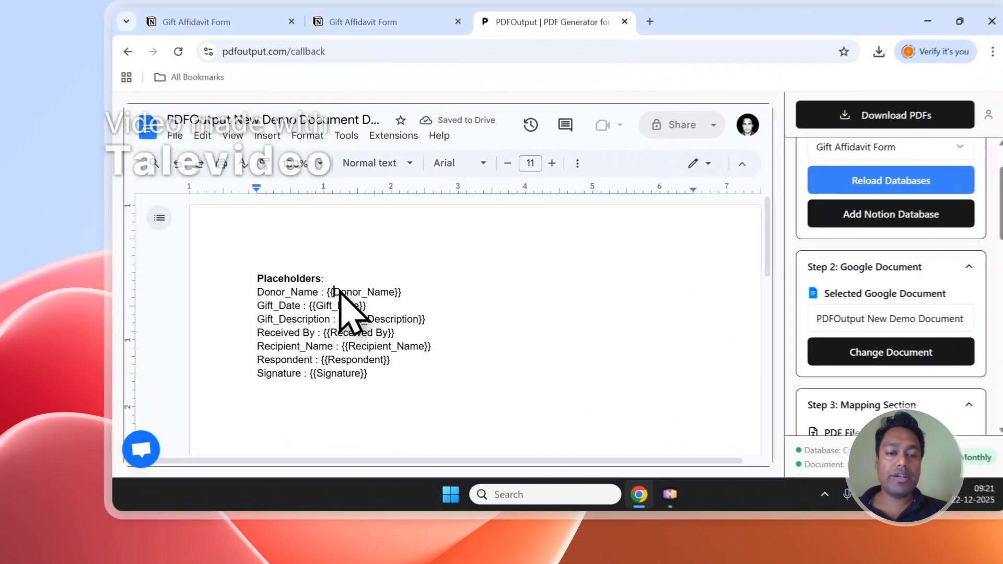
- Compare the document's placeholders, such as {{Donor_Name}} and {{Gift_Date}}, with the response columns of the Gift Affidavit Form in Notion
drag(305, 311, 332, 325)
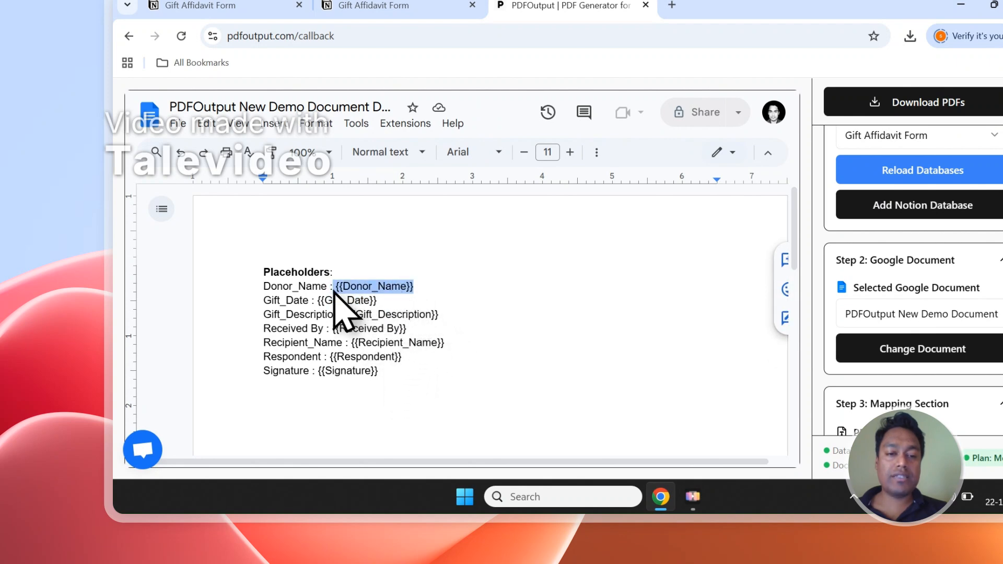
click(407, 6)
scroll(287, 318, down, 1)
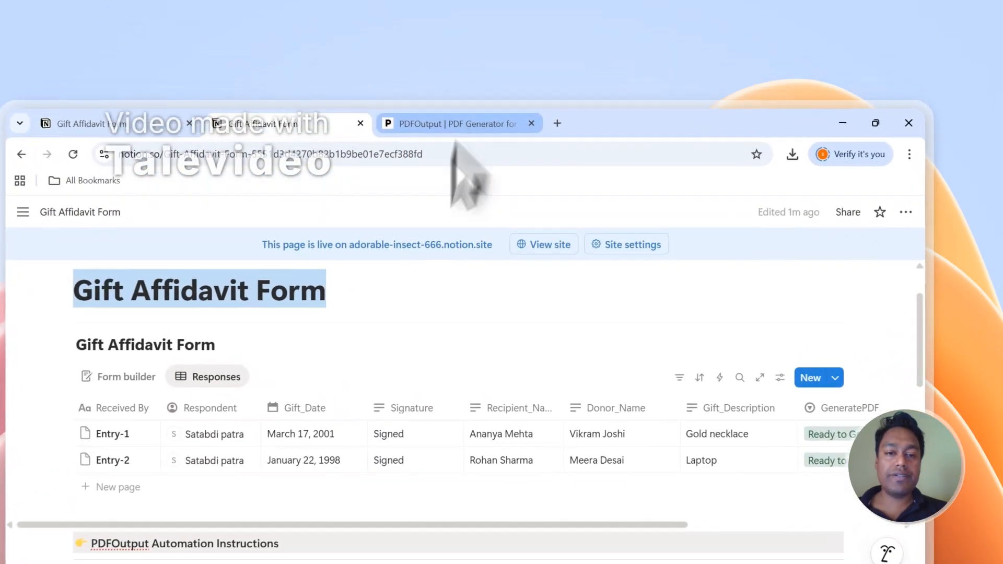
click(491, 76)
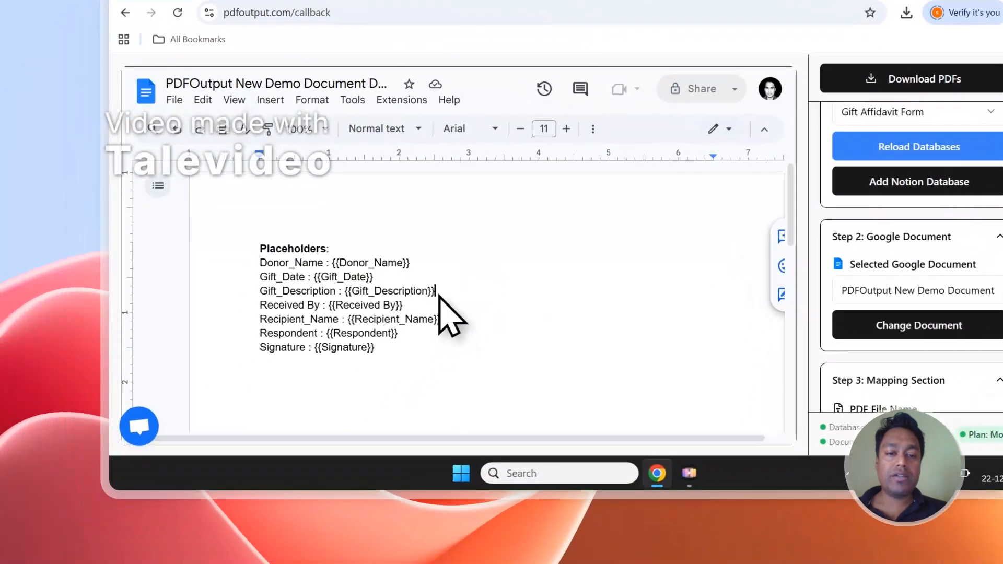
drag(400, 336, 326, 336)
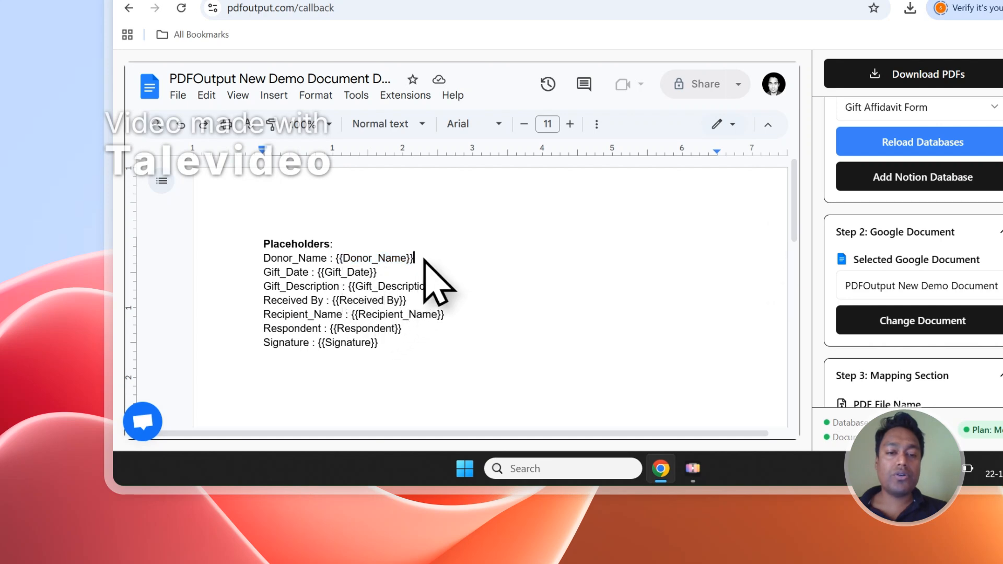
click(414, 60)
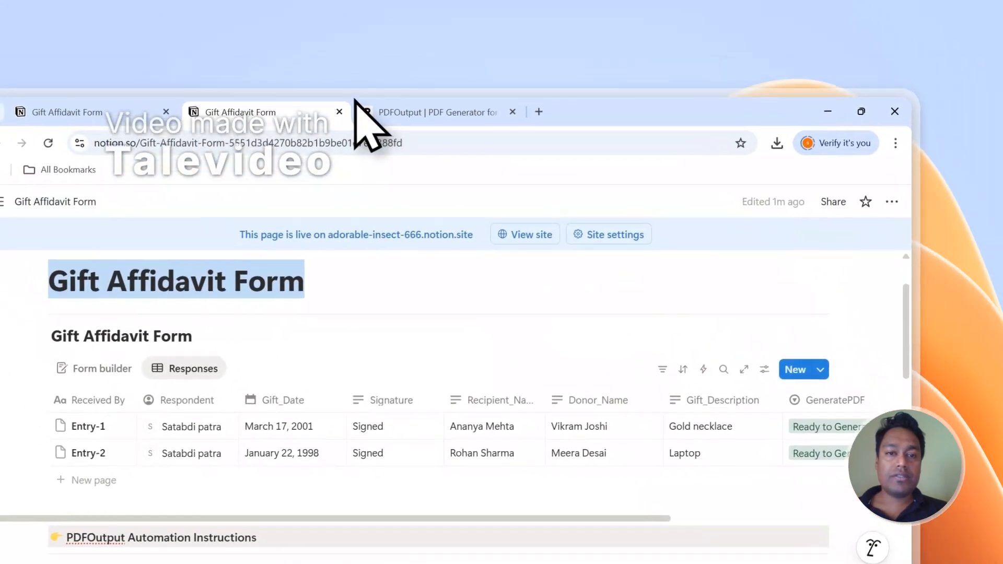
click(396, 29)
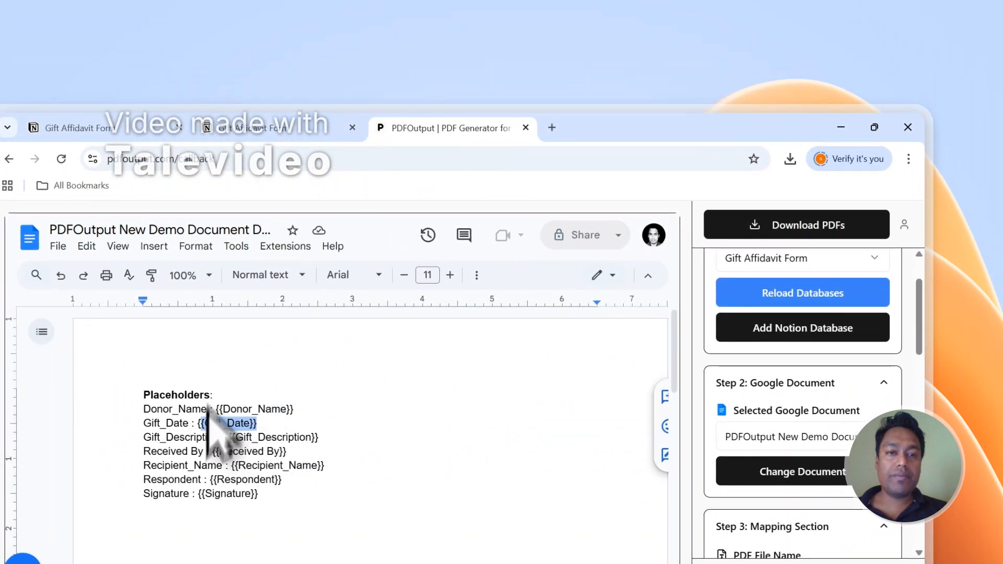
click(290, 129)
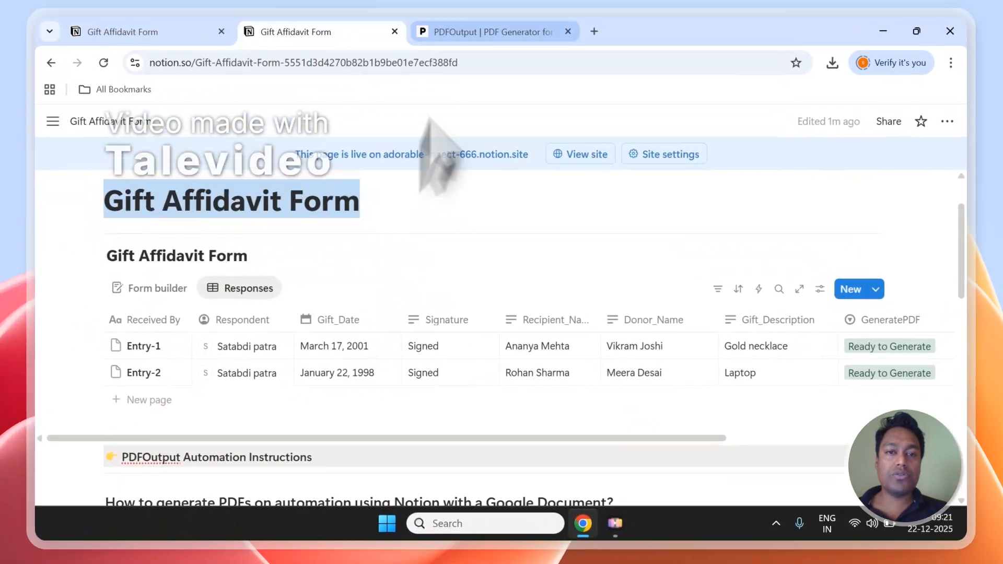
click(458, 31)
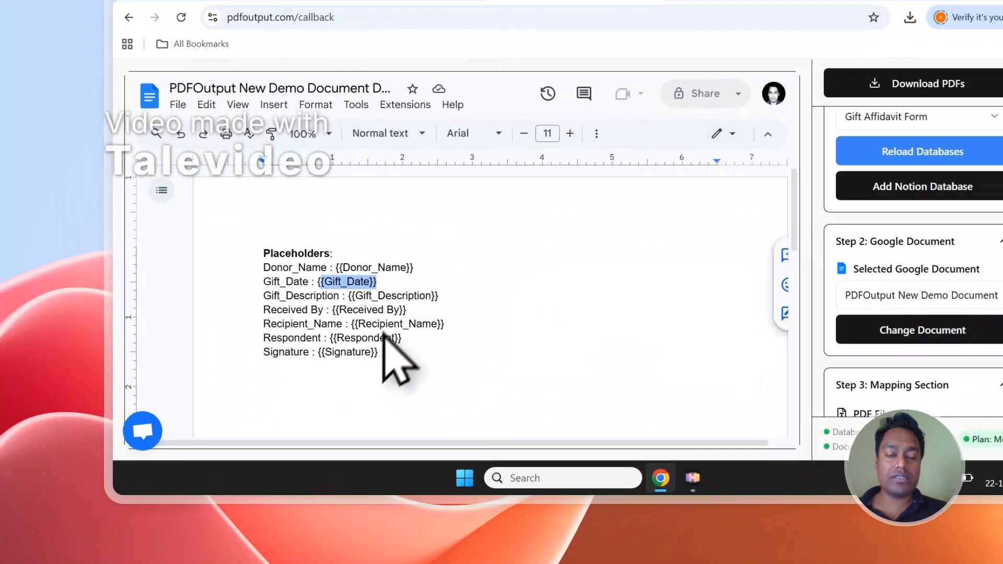
- Copy the Gift_Description placeholder from the property list and add the line "Description - {{Gift_Description}}" below the existing placeholders
scroll(933, 297, down, 6)
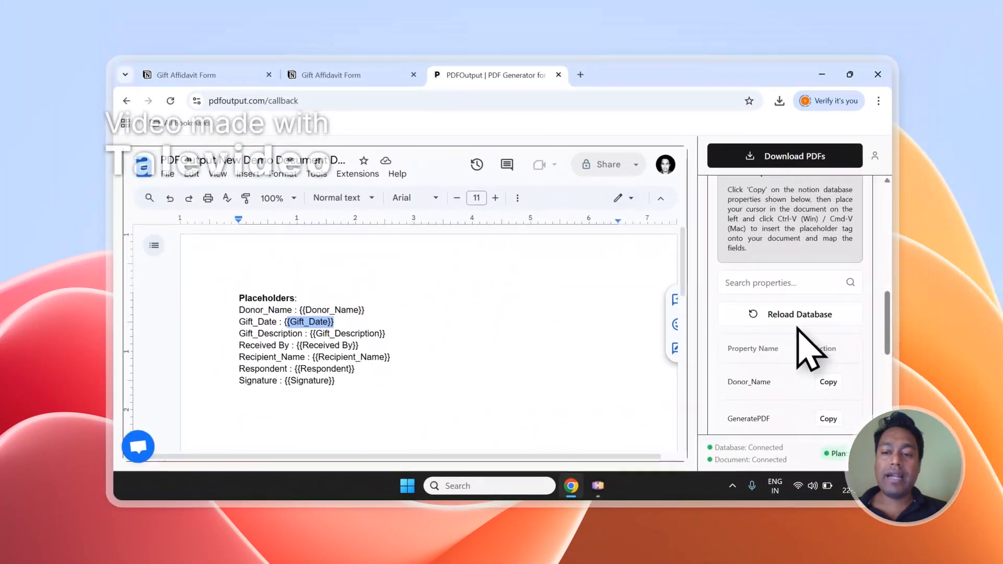
scroll(797, 328, down, 3)
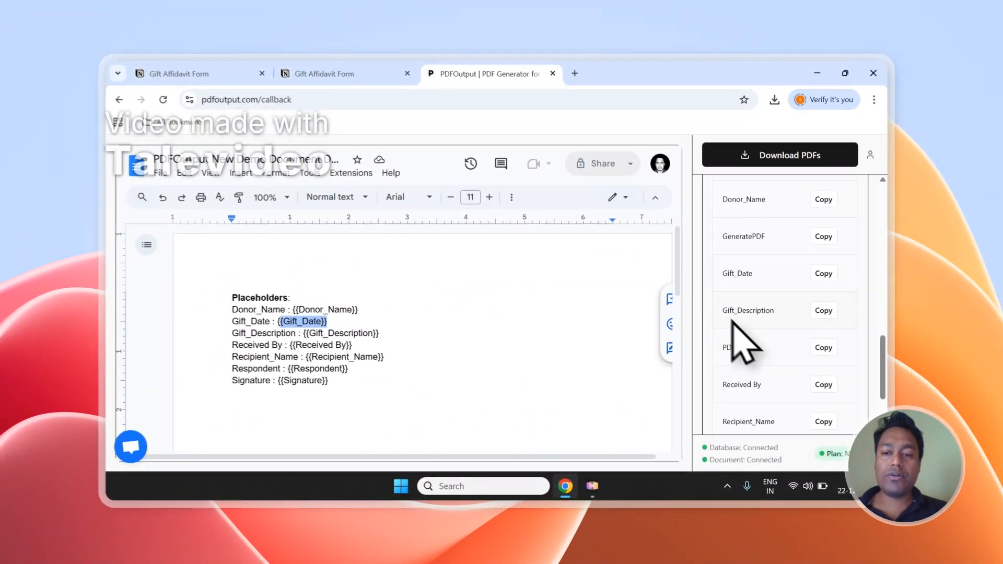
drag(725, 313, 775, 317)
click(720, 278)
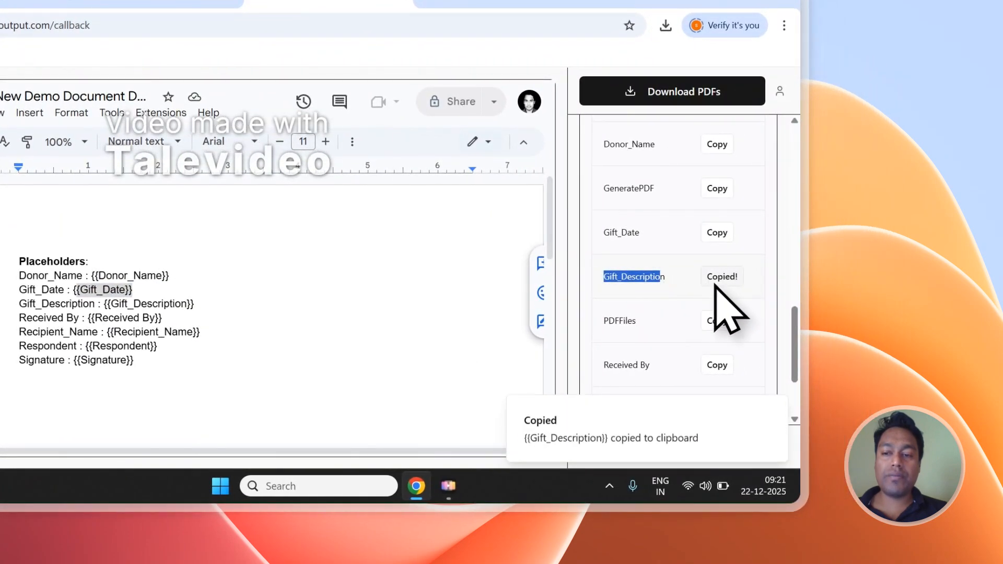
click(119, 387)
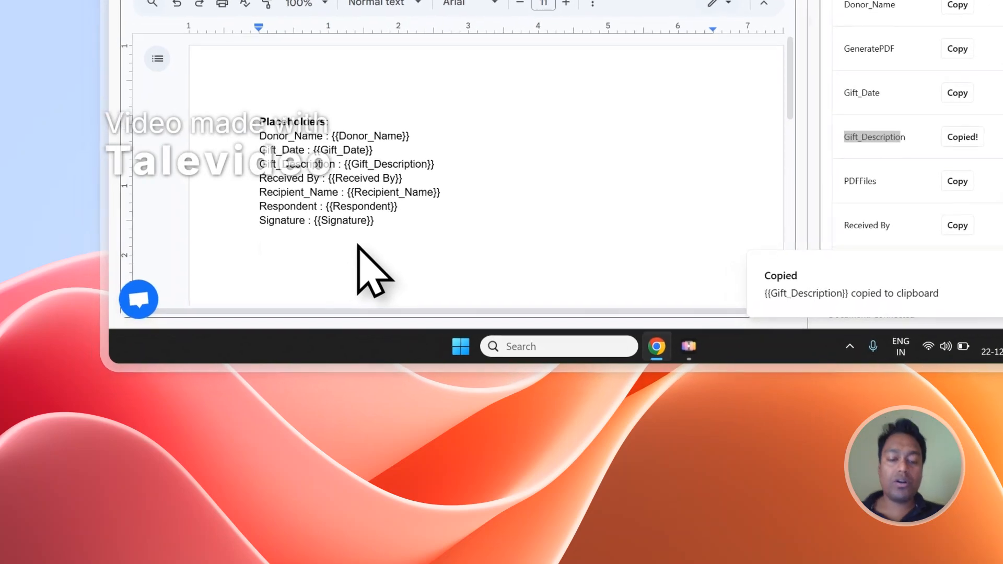
text(Descr)
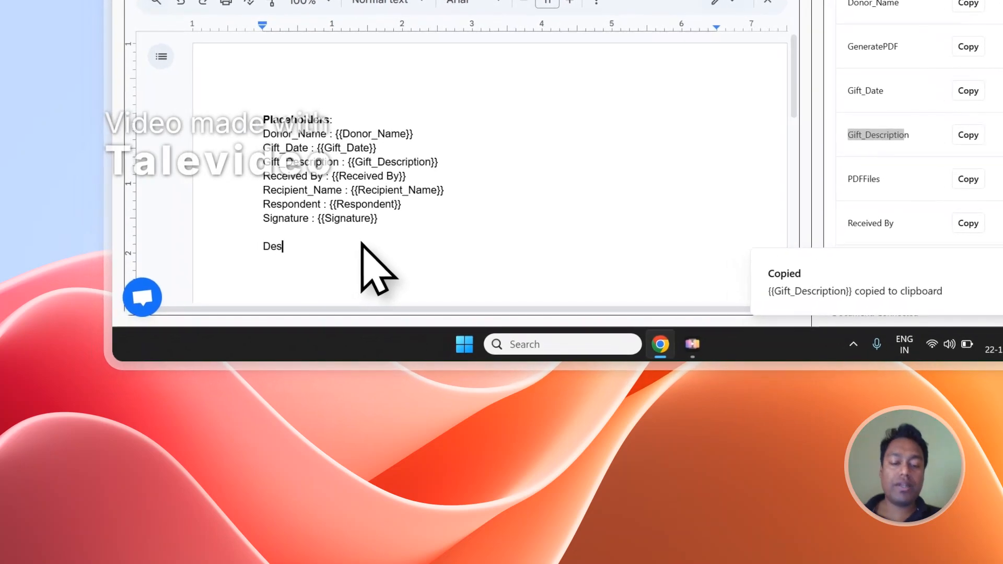
text(iption - {{Gift_Description)
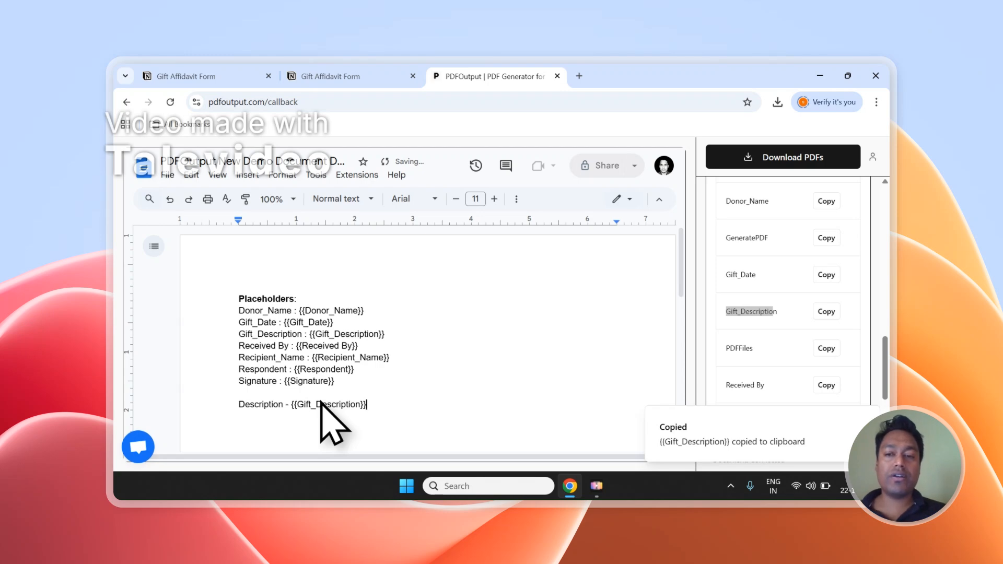
- Check the placeholder insertion instructions, copy the Recipient_Name placeholder and paste {{Recipient_Name}} on a new line below the description
scroll(773, 331, up, 5)
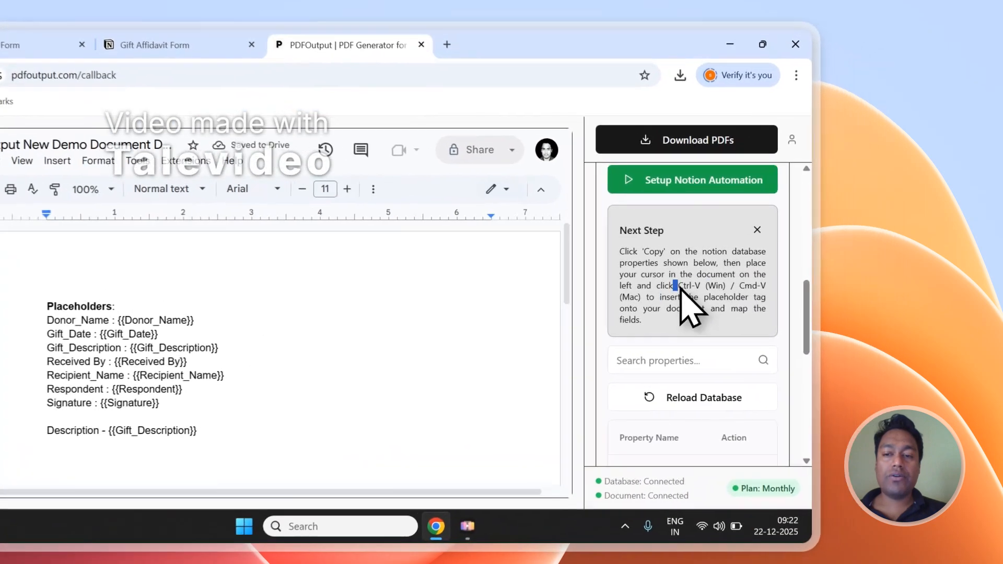
drag(680, 288, 634, 302)
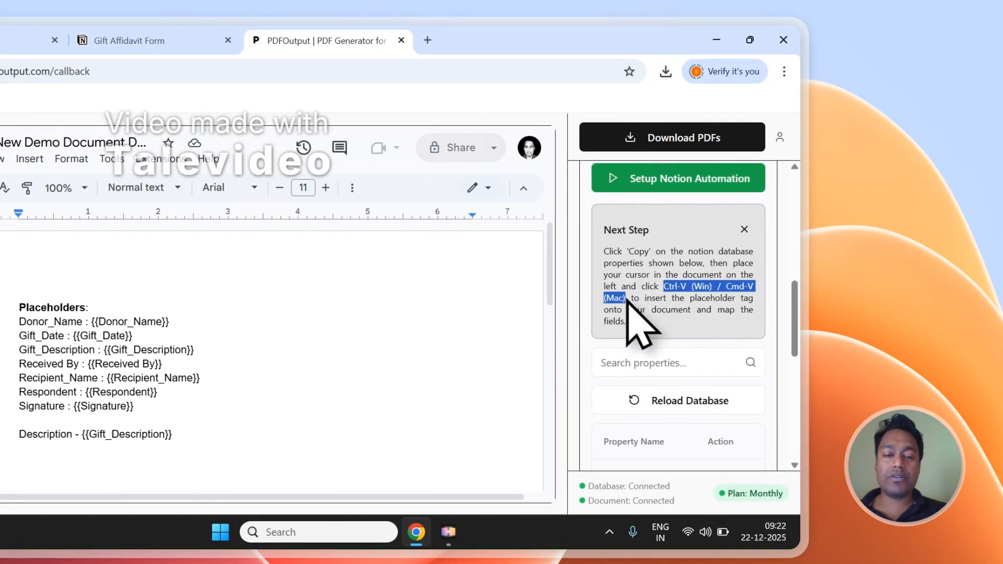
click(160, 361)
scroll(895, 412, down, 10)
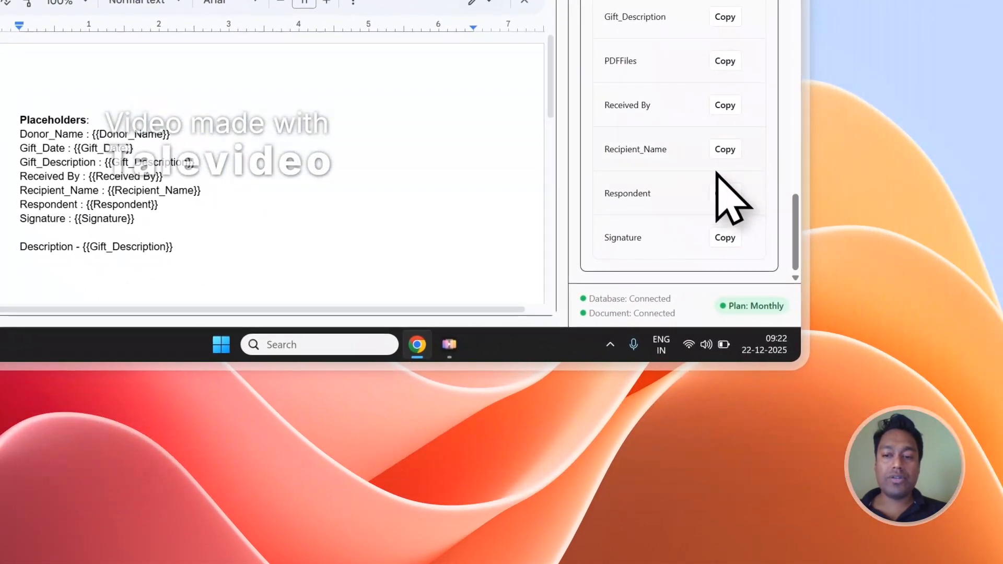
click(726, 155)
scroll(105, 235, down, 2)
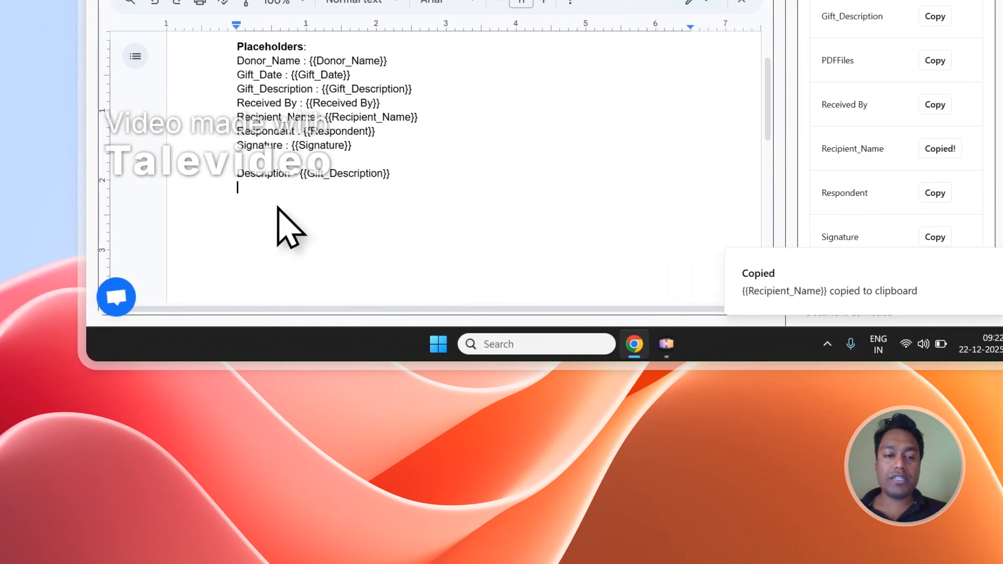
key(ctrl+v)
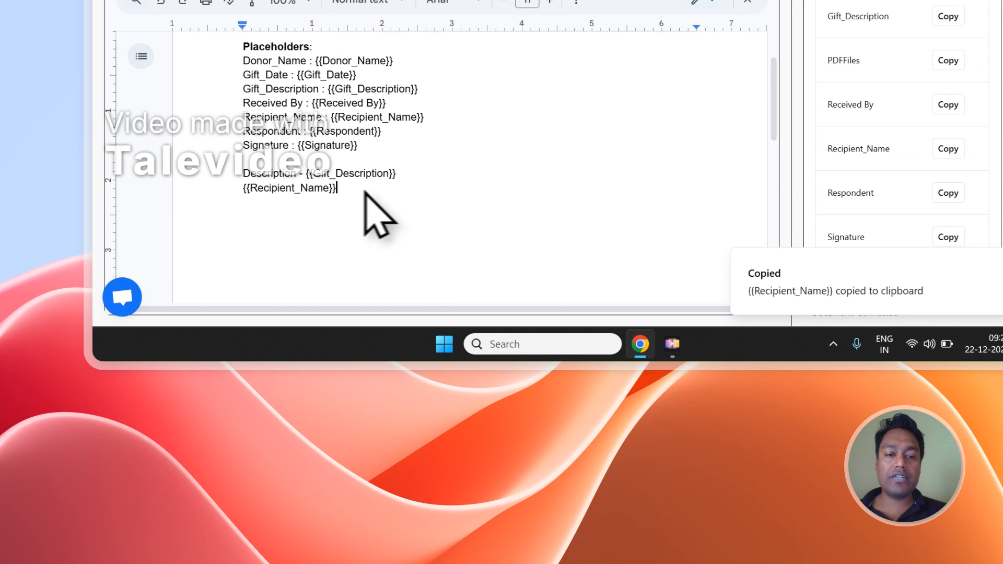
drag(370, 213, 278, 182)
click(269, 162)
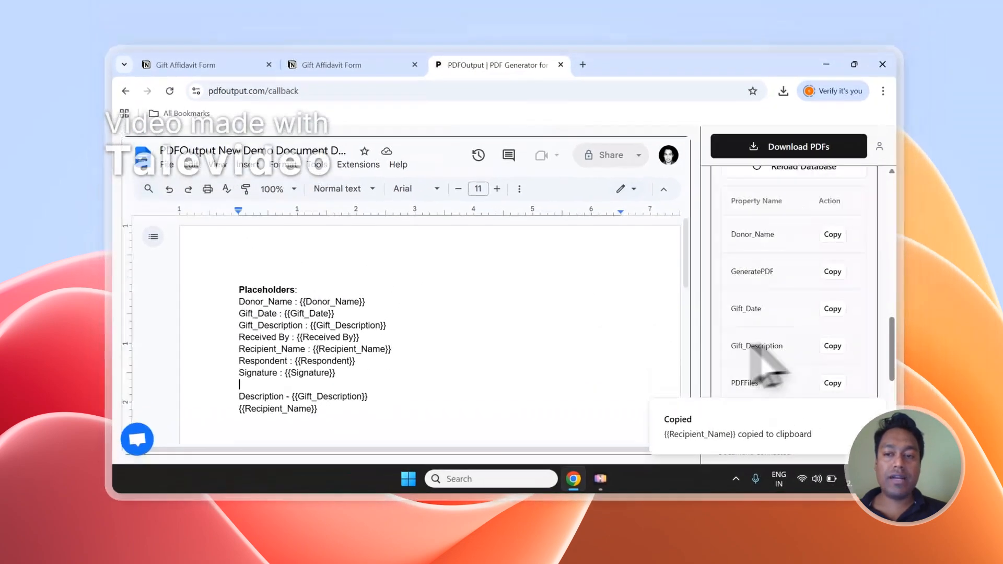
- Check the Donor_Name column used for the PDF file name and generate PDFs from the Gift Affidavit Form responses
scroll(772, 360, up, 5)
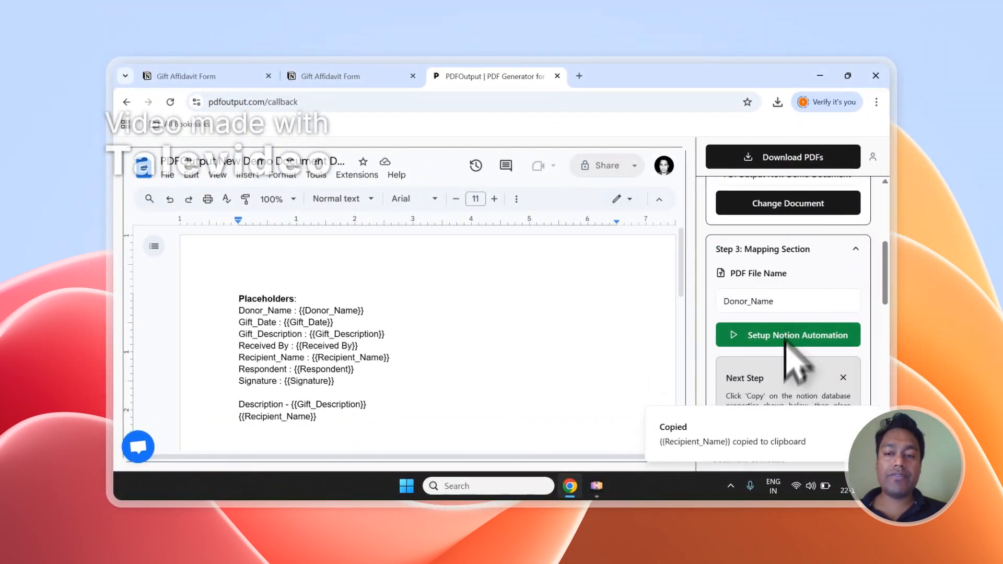
click(373, 76)
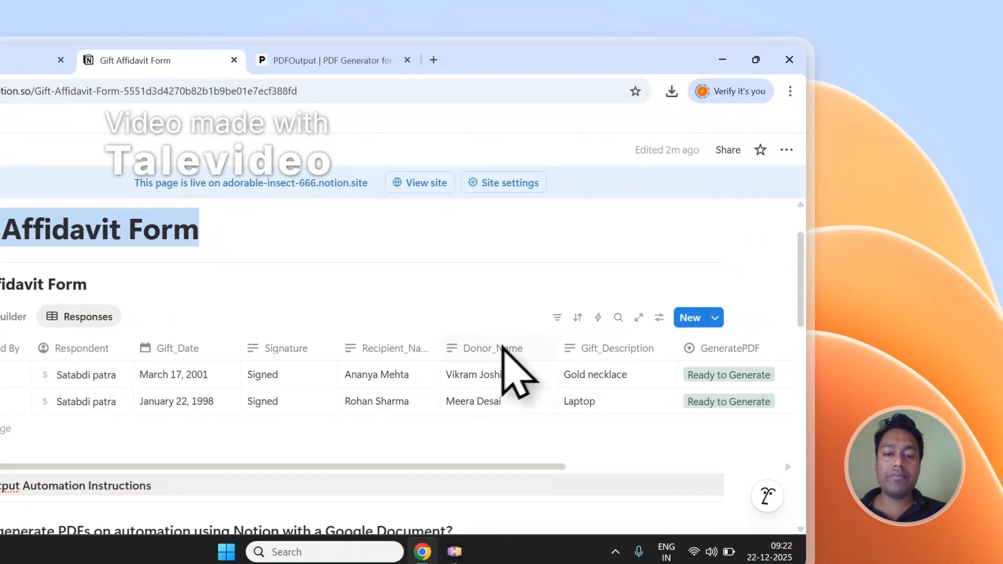
click(397, 71)
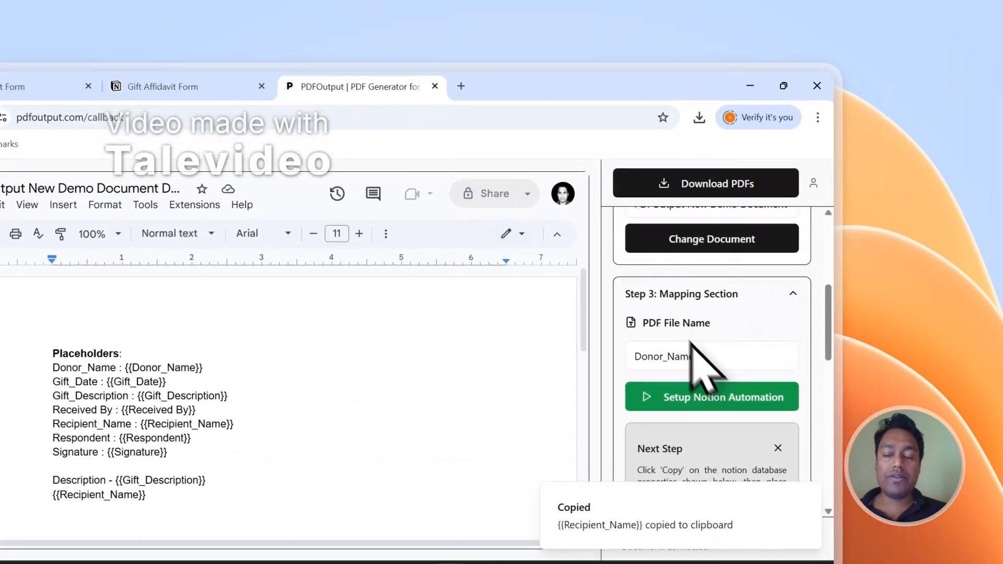
click(648, 339)
click(652, 191)
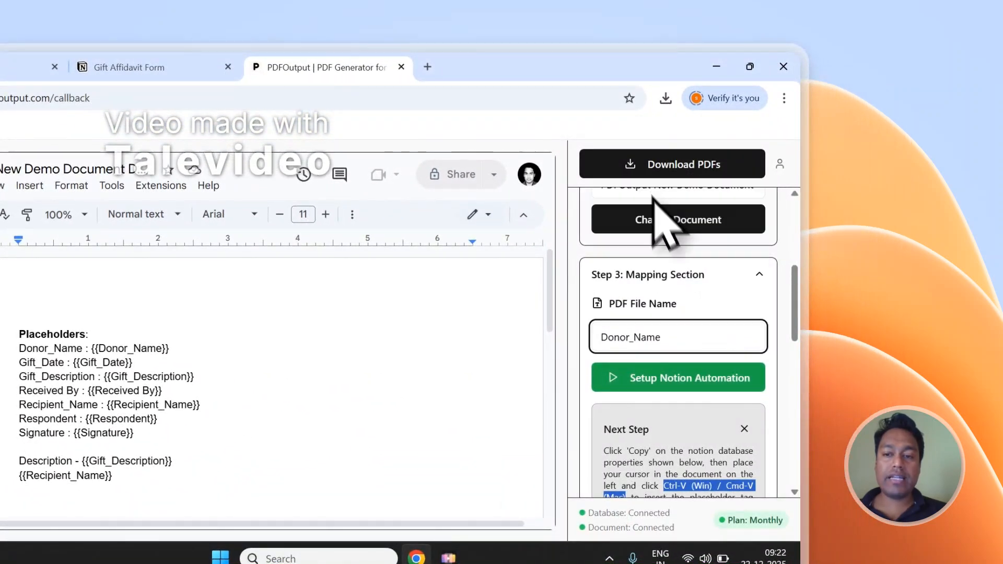
scroll(690, 370, up, 5)
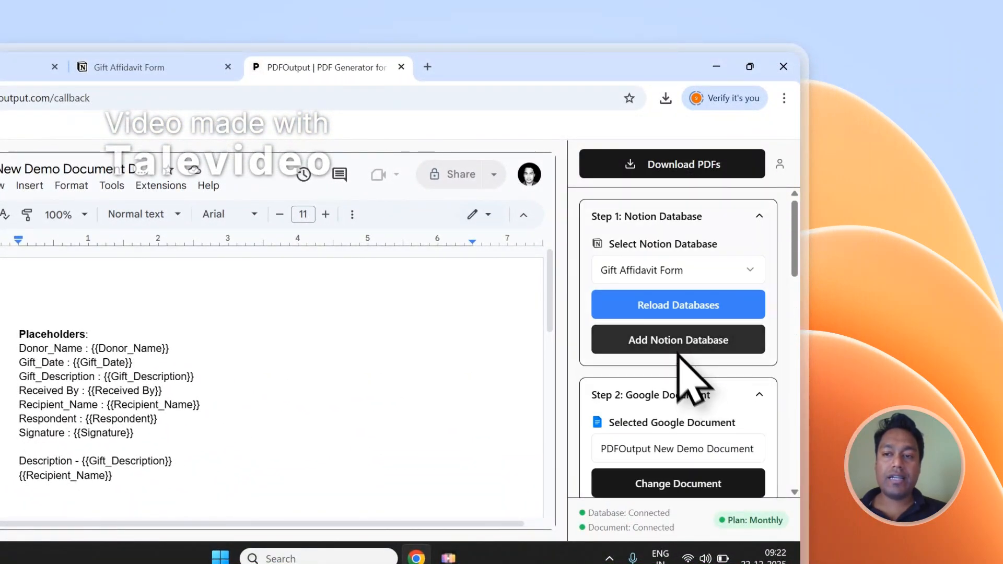
click(697, 171)
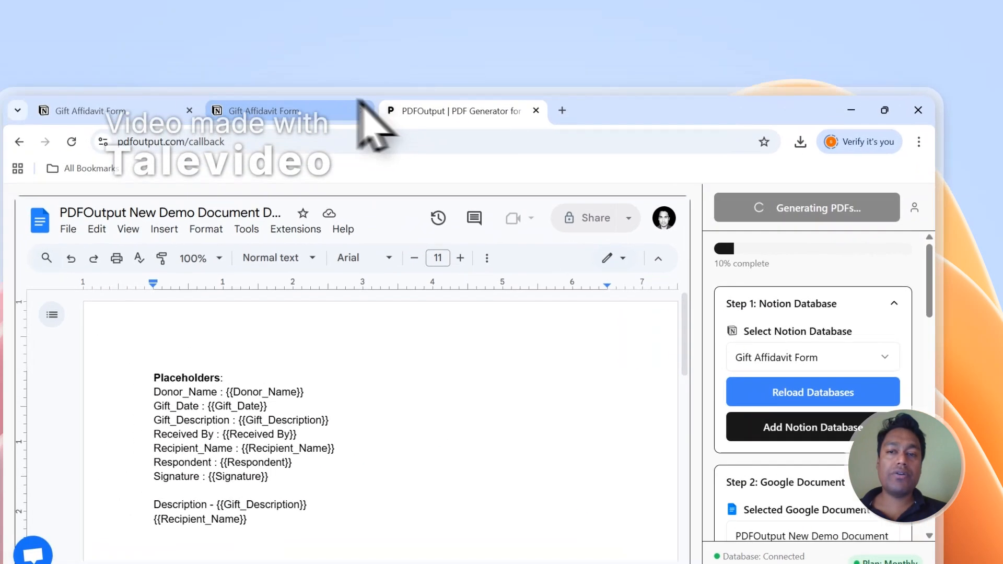
- Open both generated PDFs from the PDFFiles column of the Gift Affidavit Form responses in Notion
click(198, 67)
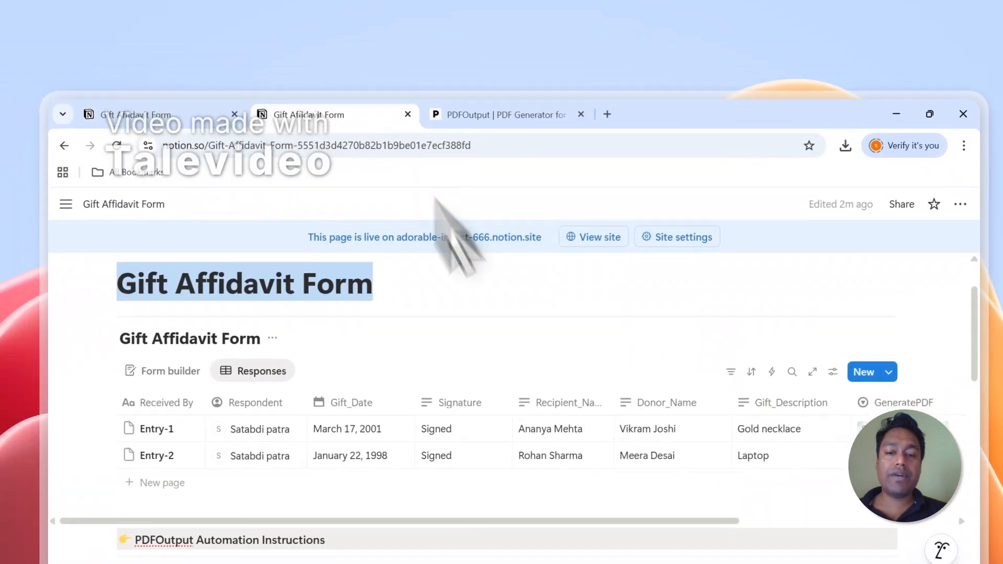
drag(608, 471, 828, 465)
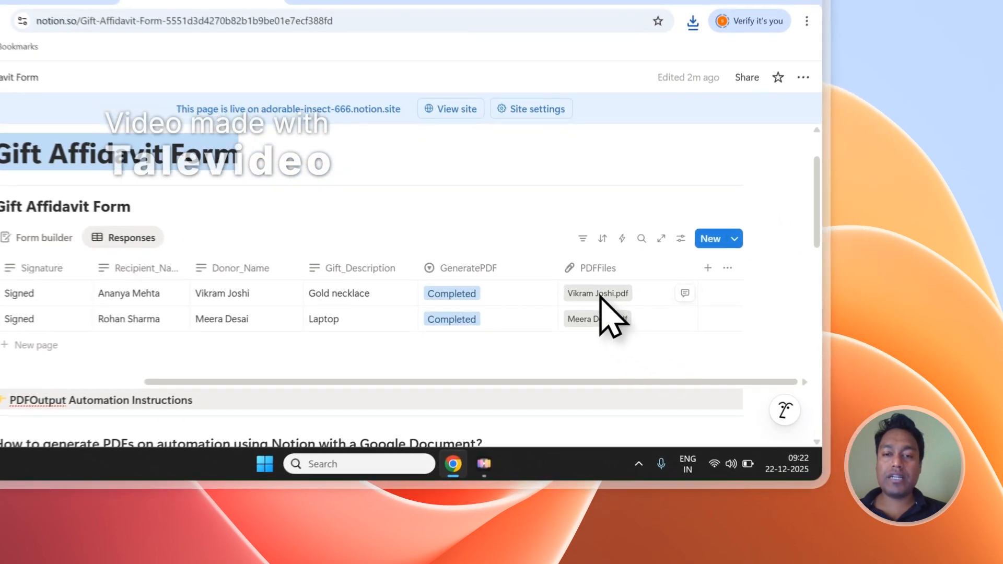
click(697, 340)
click(331, 73)
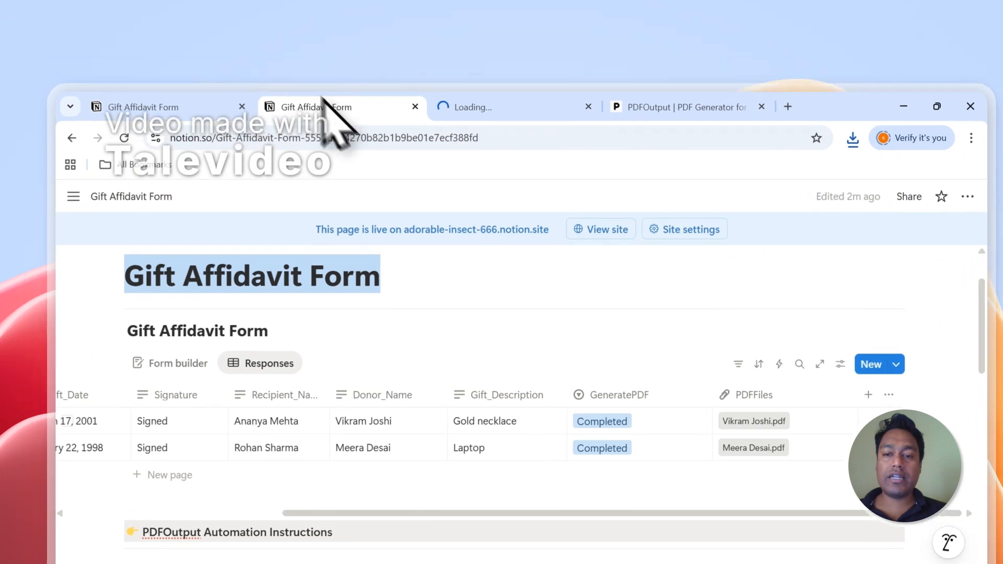
click(630, 351)
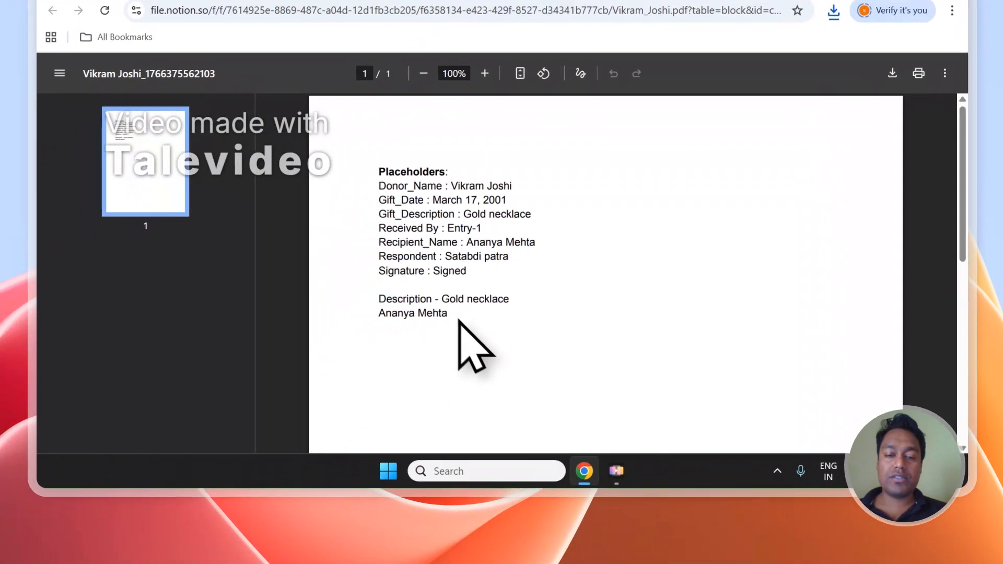
- Check the filled-in placeholder values, such as Donor_Name, Received By and Recipient_Name, in both generated PDFs and close them
drag(454, 316, 396, 197)
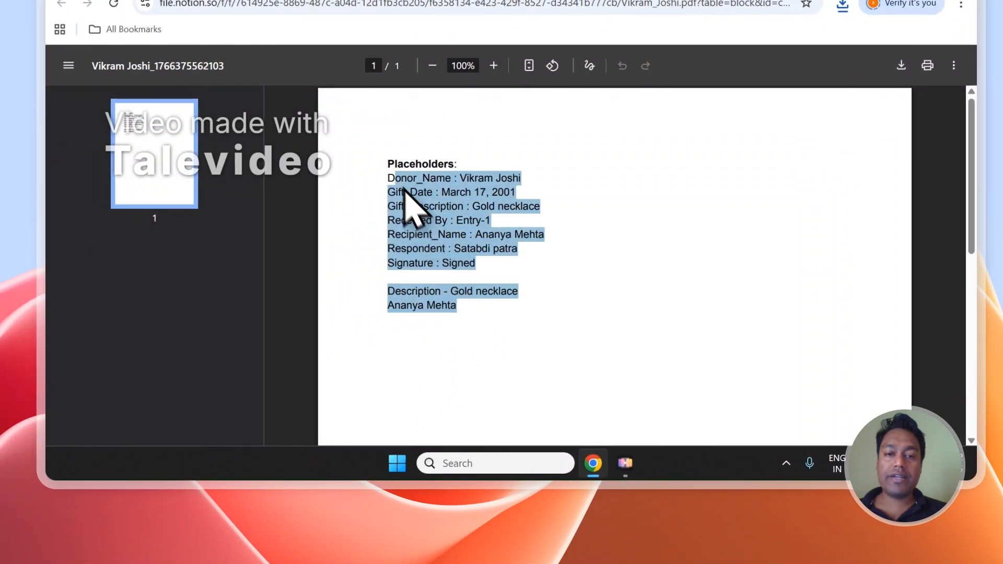
click(389, 171)
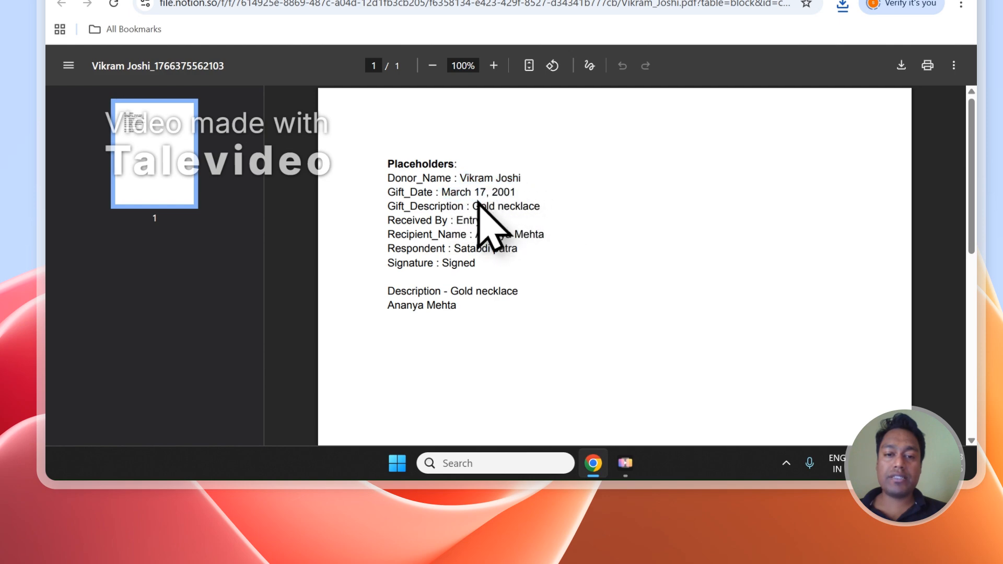
drag(450, 220, 538, 235)
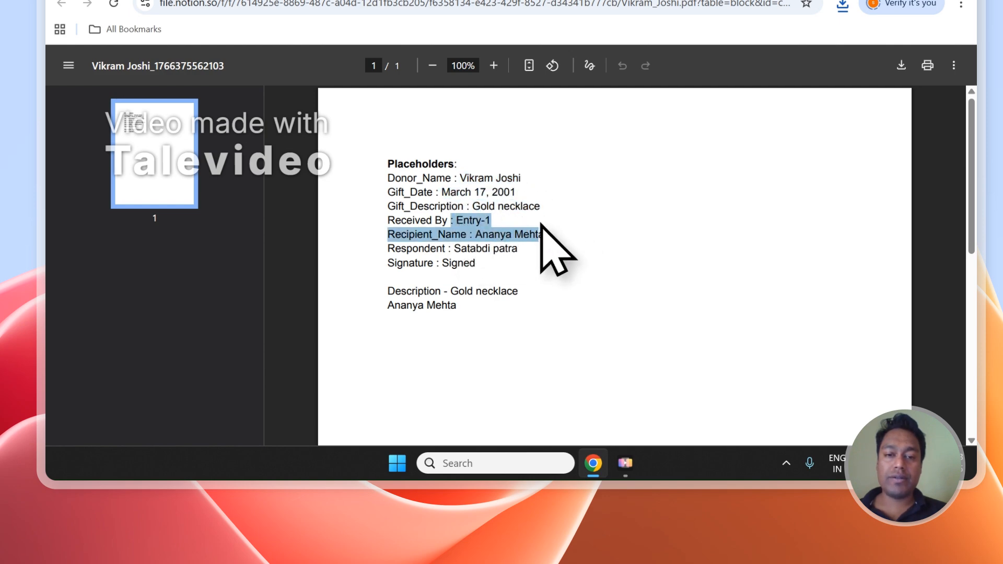
click(538, 225)
click(457, 112)
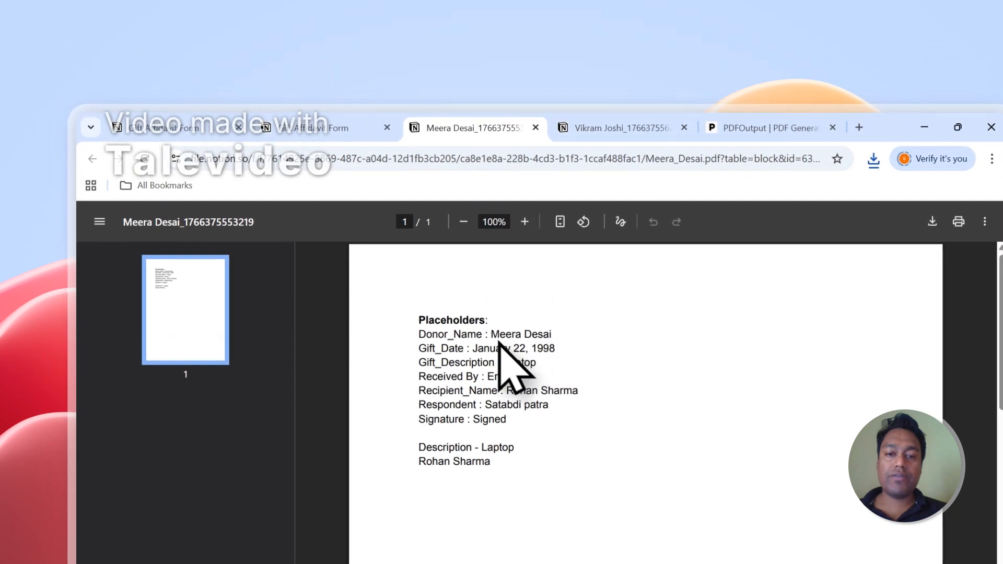
drag(491, 335, 538, 338)
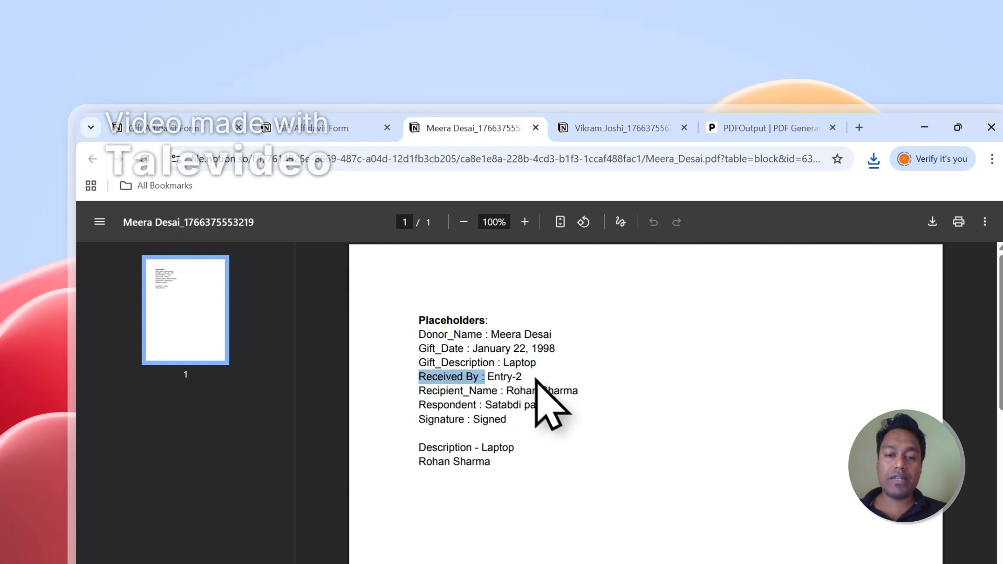
click(566, 130)
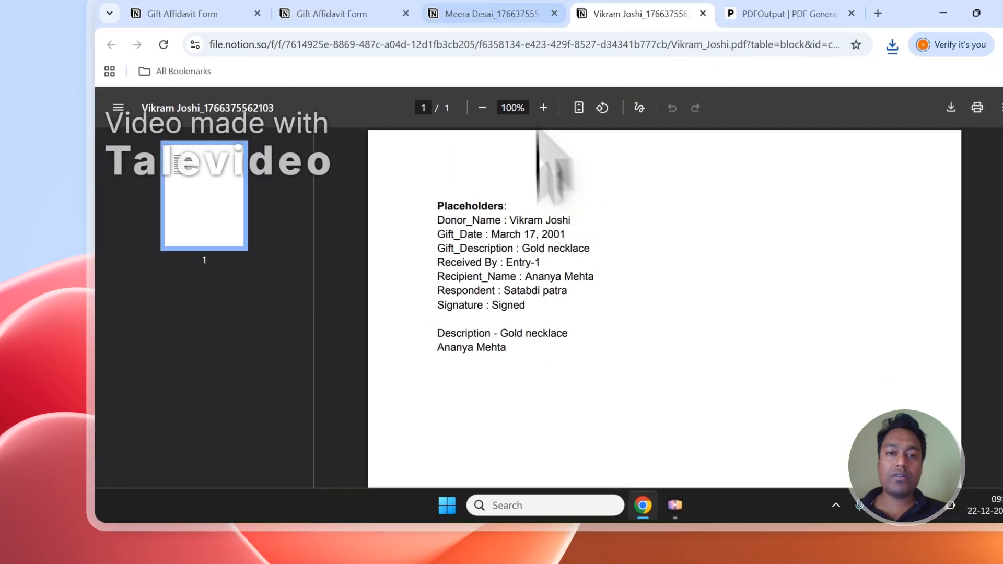
click(457, 112)
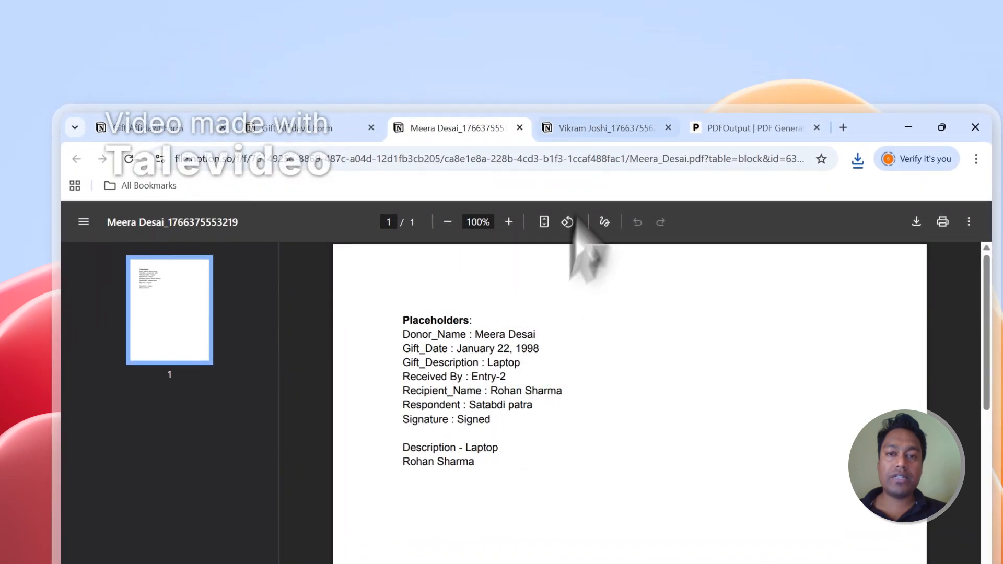
key(ctrl+Tab)
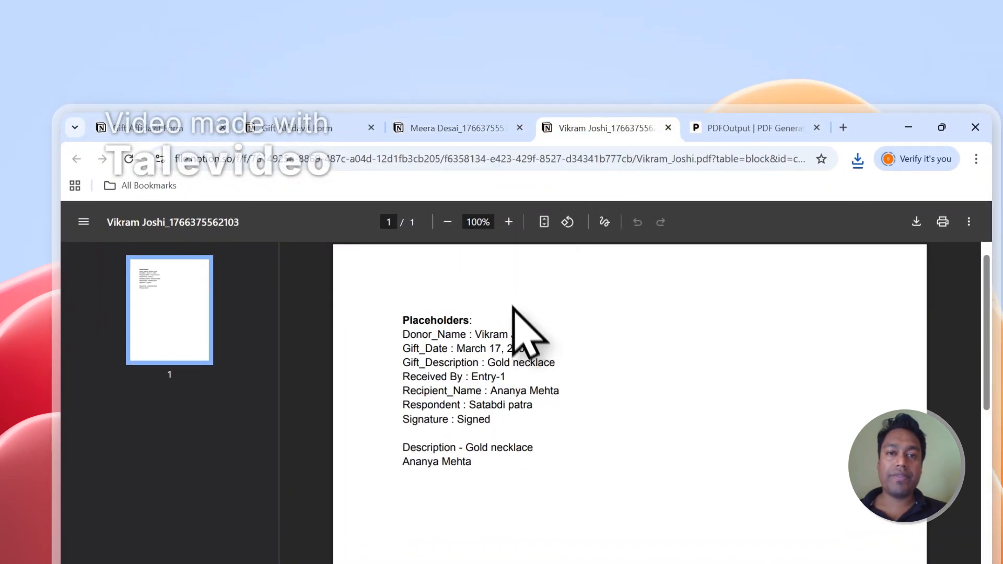
click(481, 118)
click(520, 129)
click(520, 128)
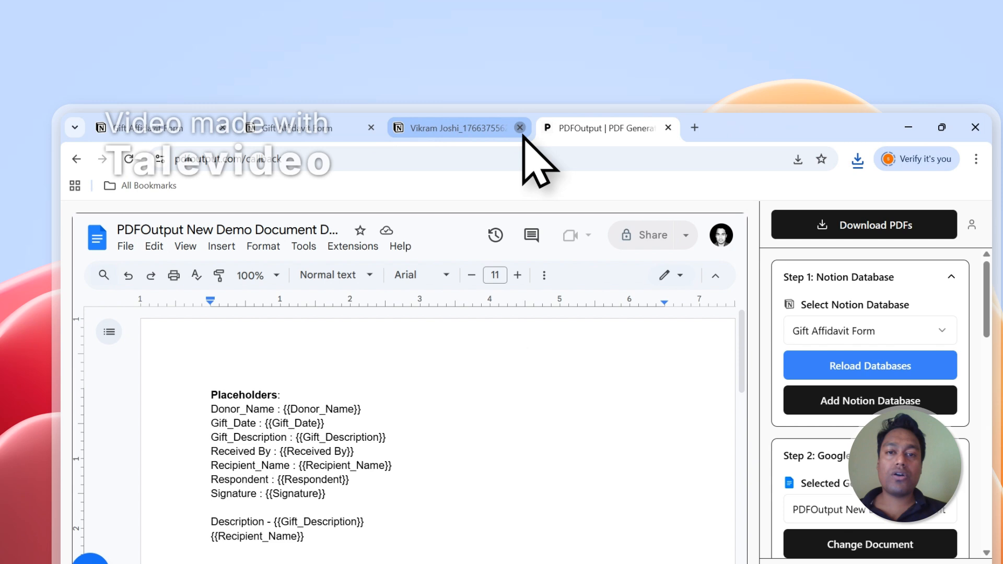
- Set up the Notion automation in PDFOutput with Donor_Name as the PDF file name
scroll(864, 402, down, 5)
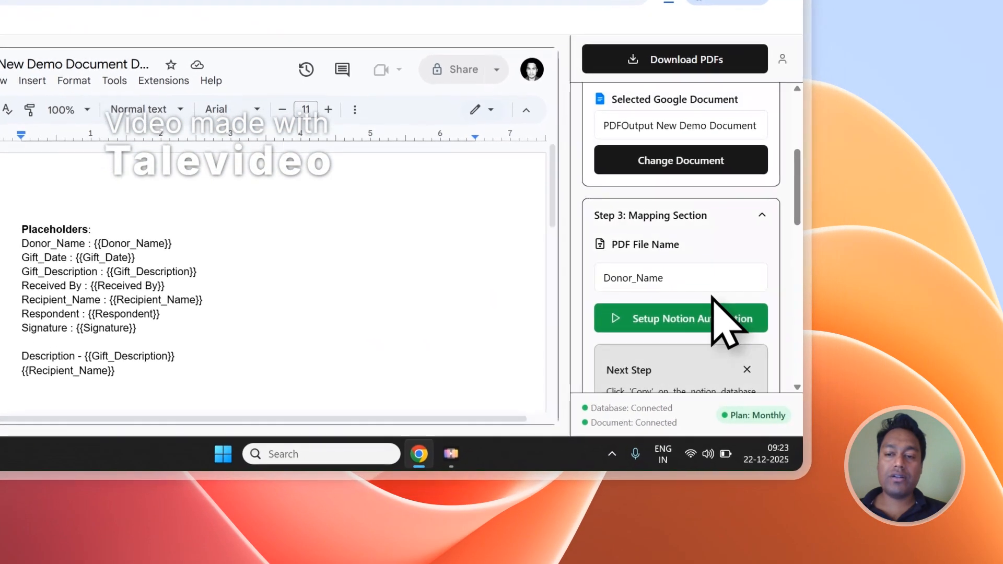
click(894, 468)
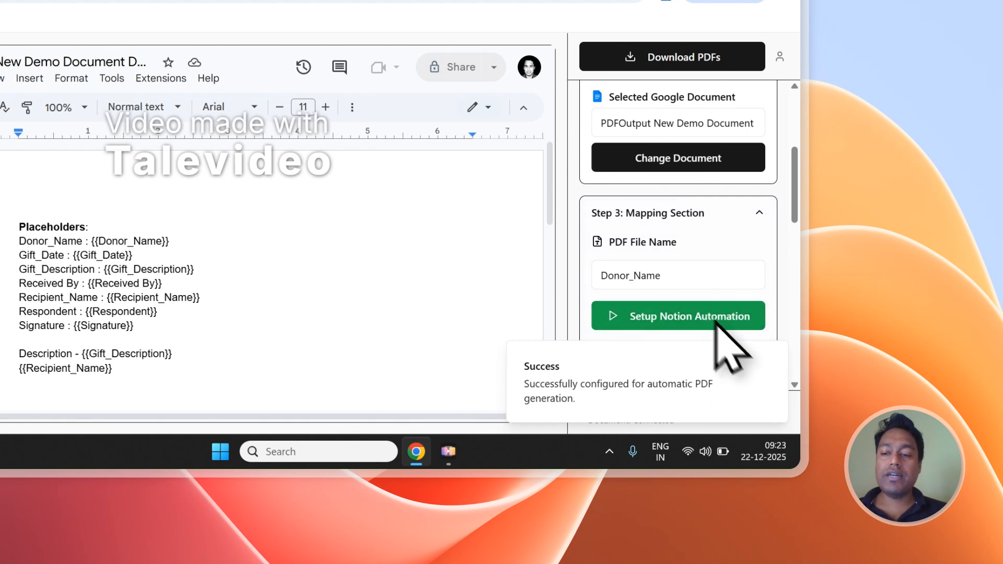
scroll(761, 365, up, 3)
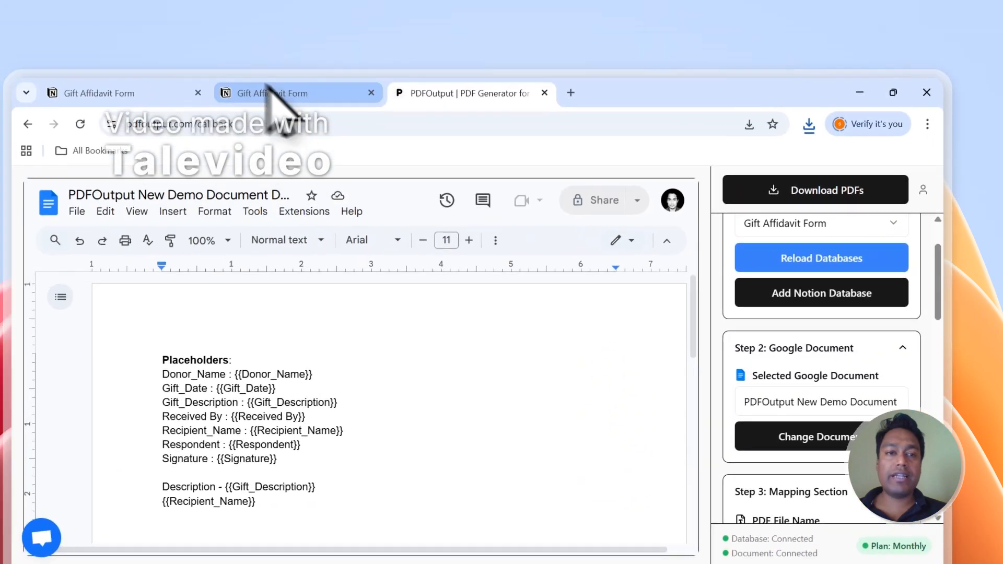
- Check the public form, add a new row to the Notion responses and set its GeneratePDF property to Ready to Generate
click(266, 94)
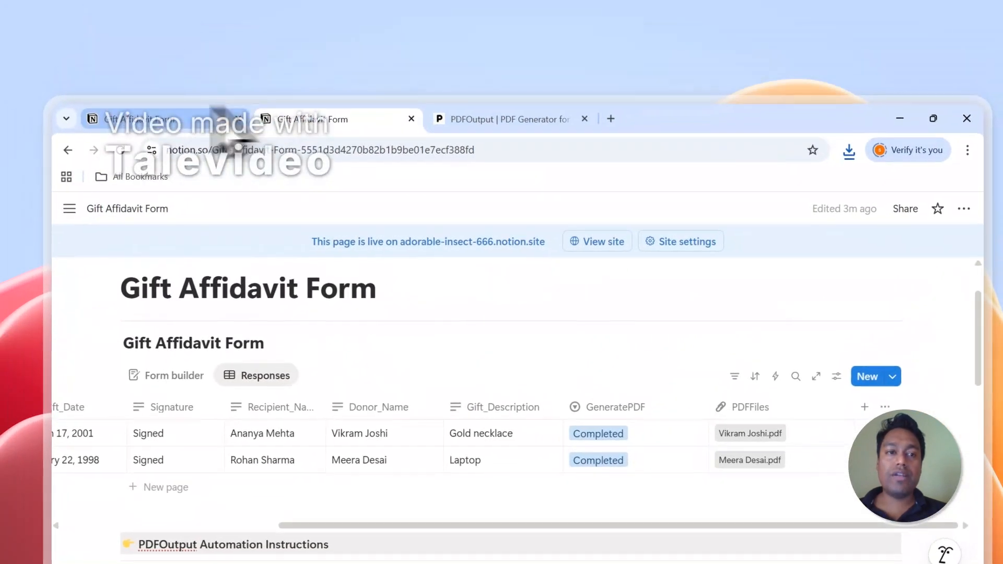
click(171, 41)
scroll(300, 275, up, 5)
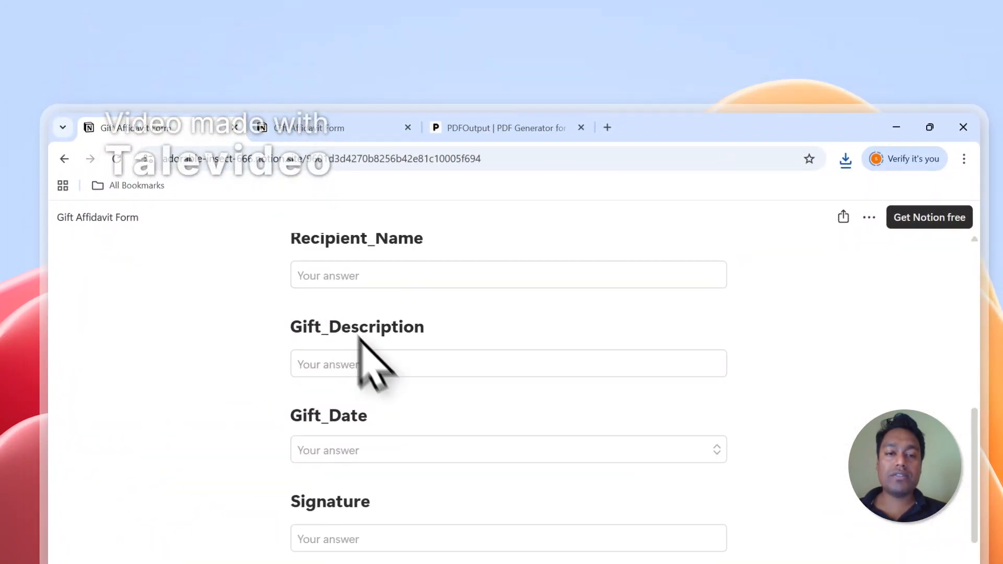
scroll(379, 313, down, 4)
click(327, 128)
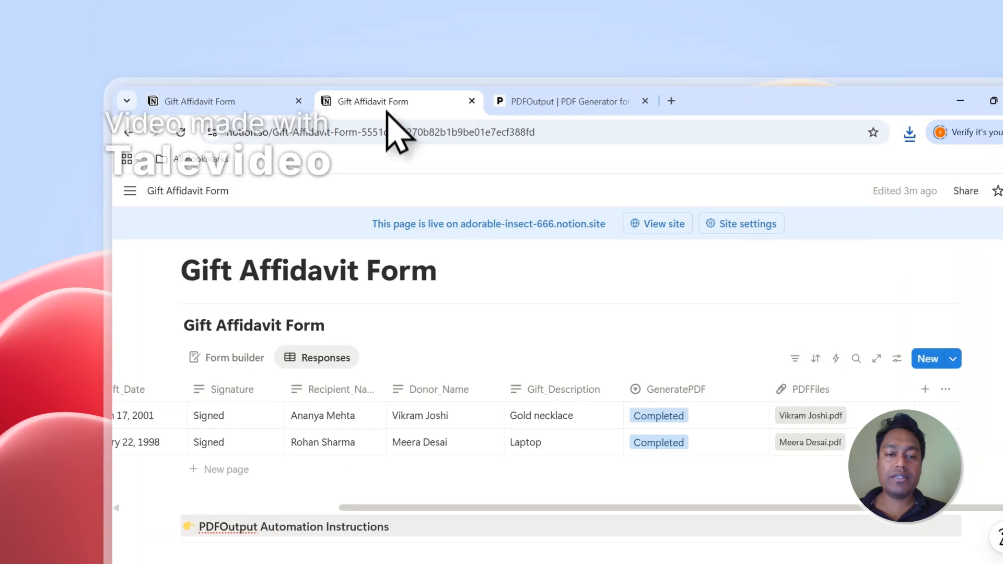
click(247, 416)
click(942, 420)
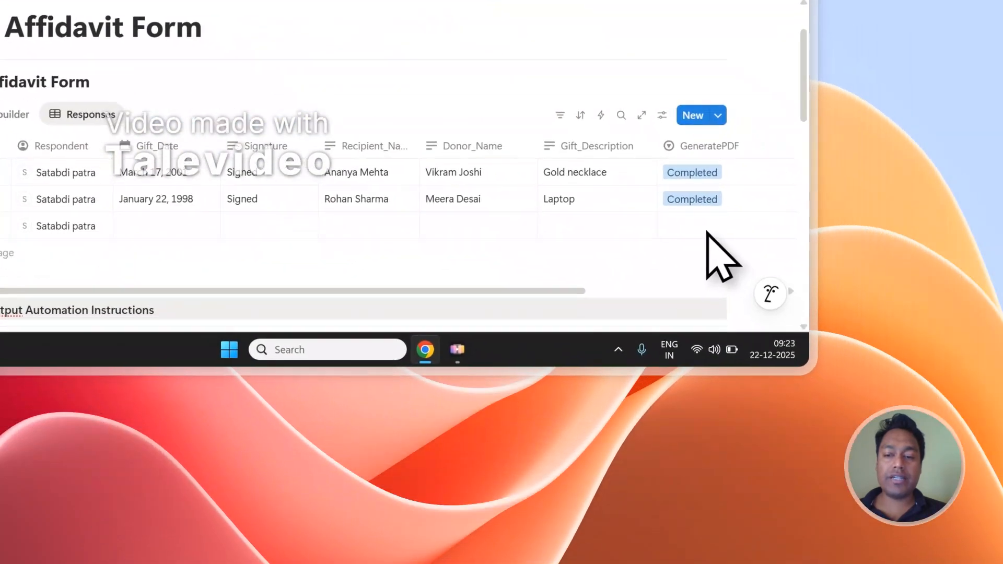
click(941, 418)
click(671, 133)
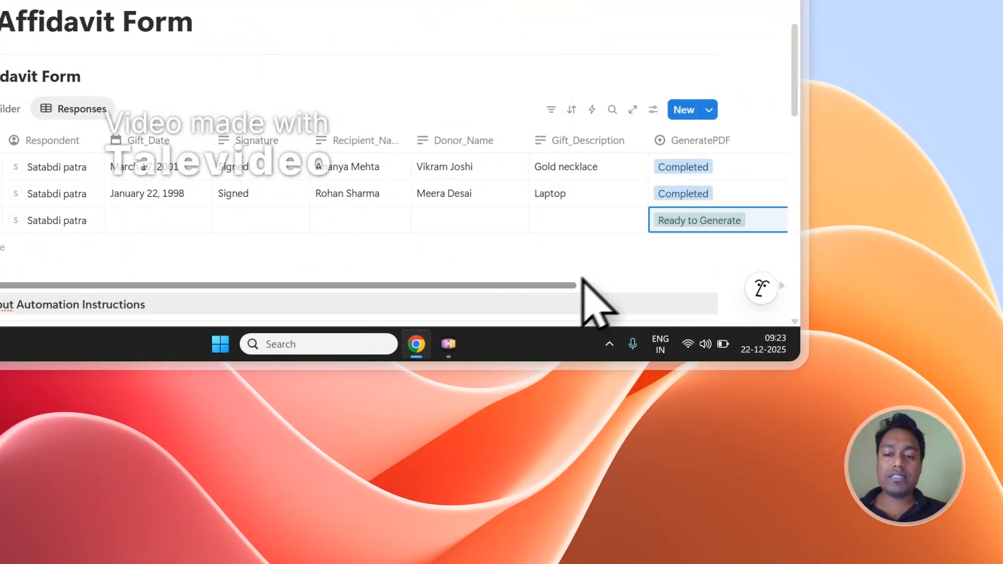
drag(581, 285, 711, 293)
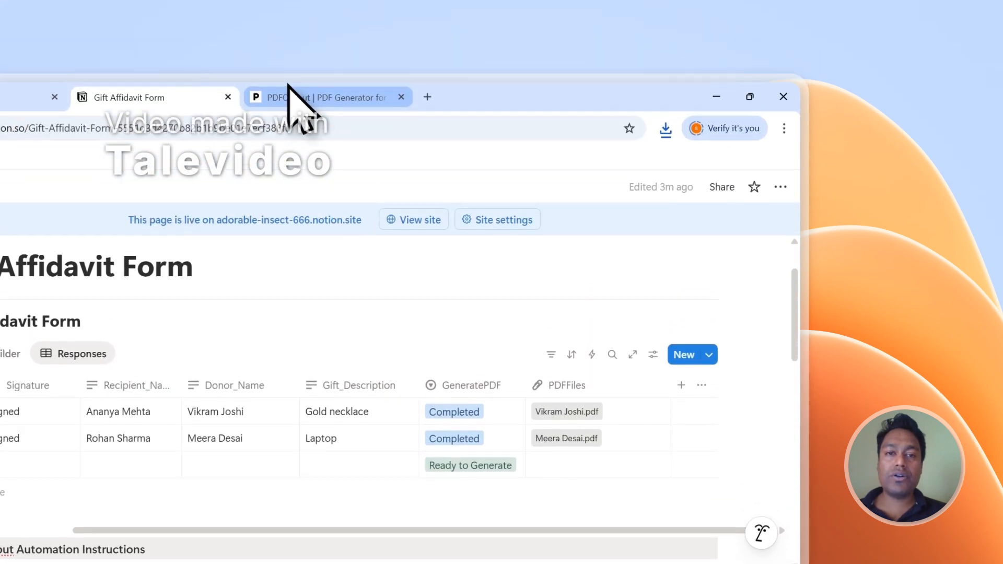
- Review the PDFOutput setup sections, the public form and the Notion responses, and open PDFOutput's support chat
click(289, 97)
scroll(738, 421, up, 2)
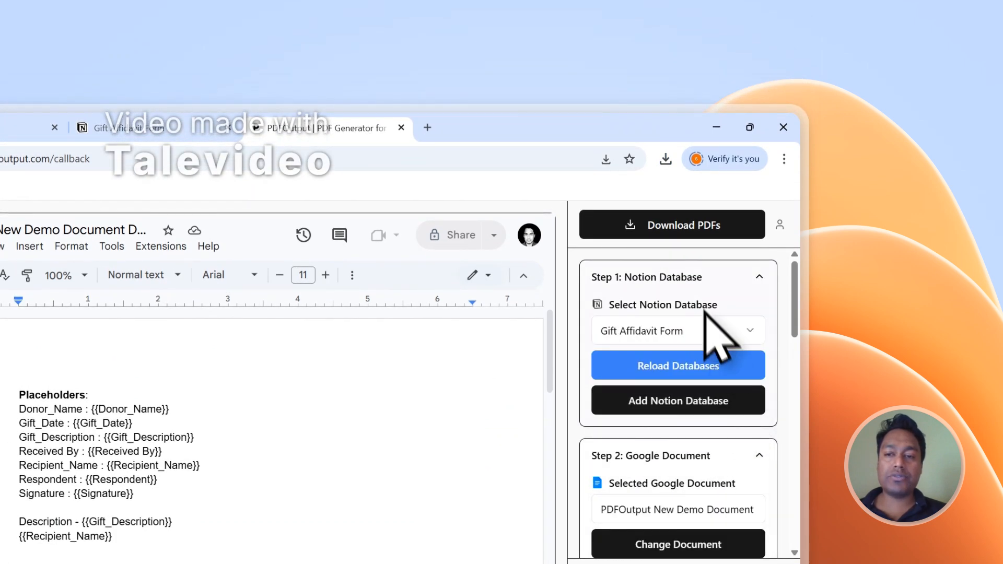
scroll(714, 325, down, 2)
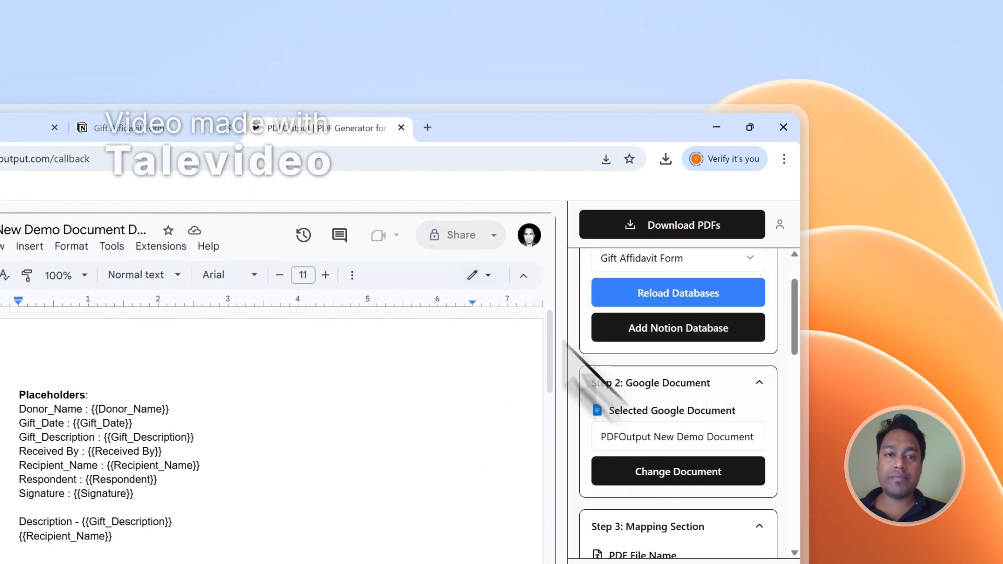
click(209, 128)
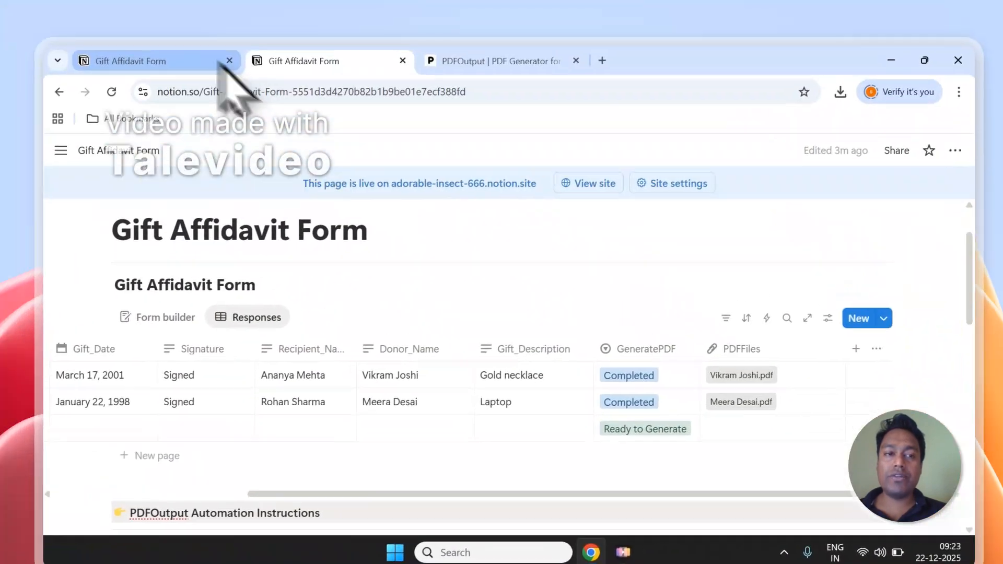
click(217, 61)
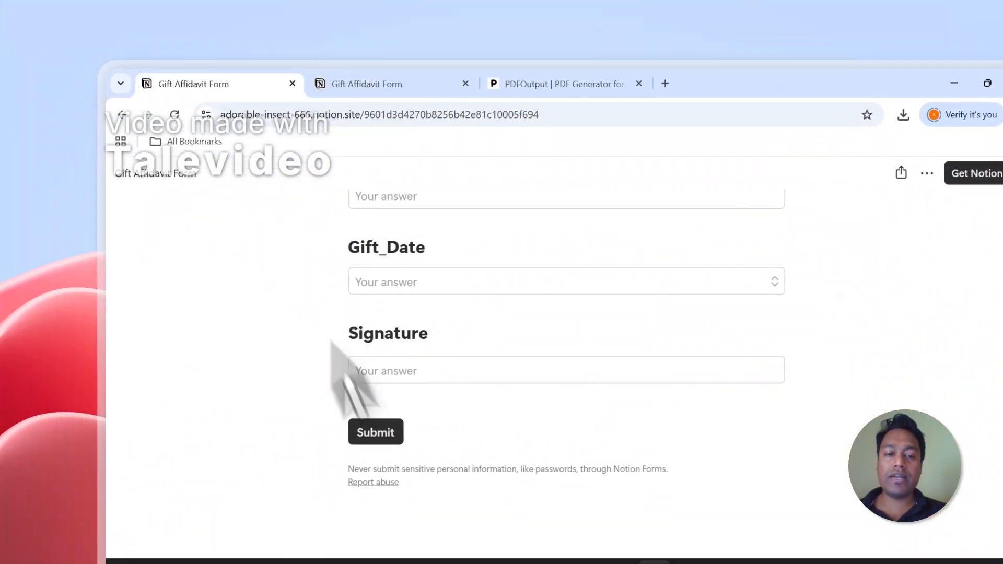
click(339, 61)
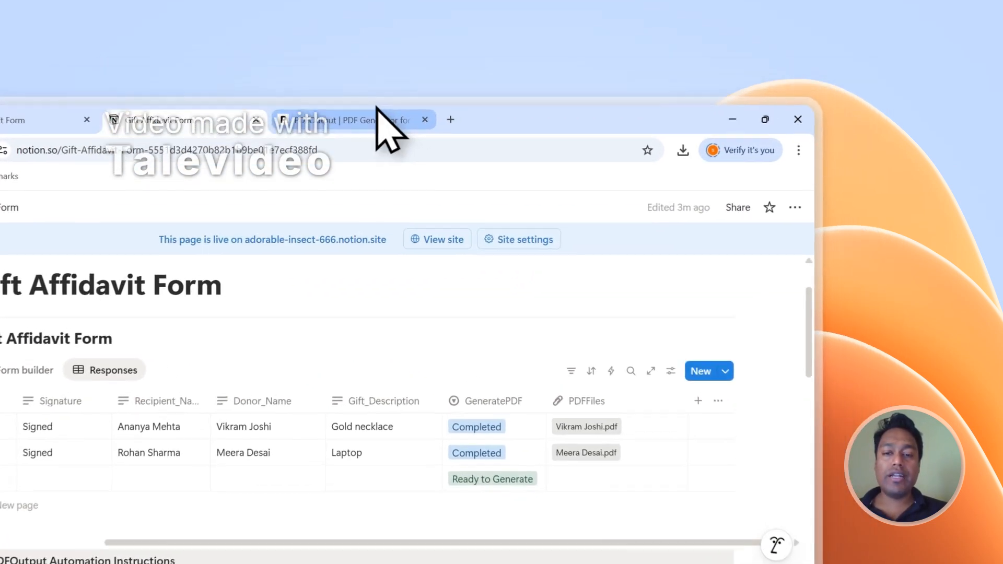
click(489, 77)
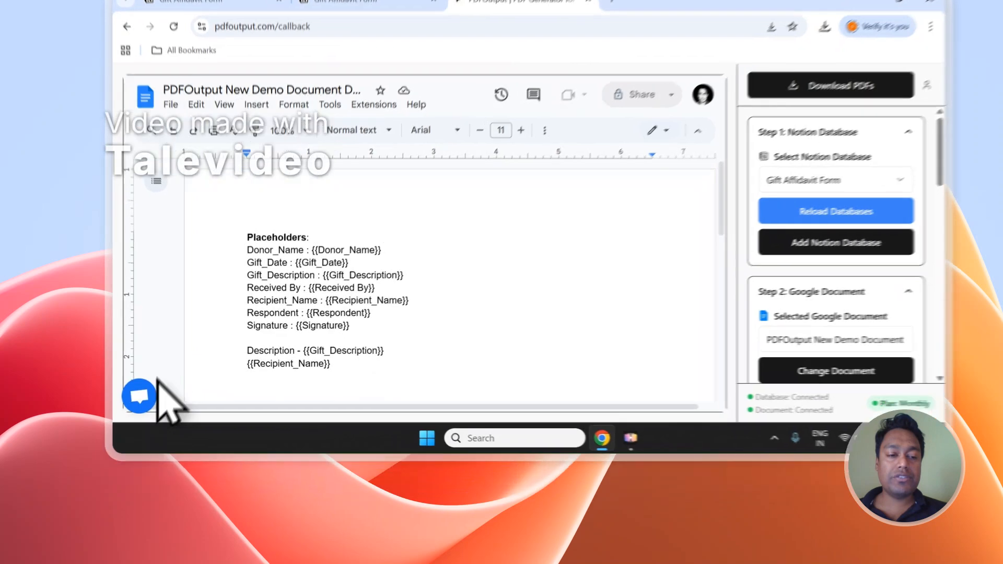
click(139, 448)
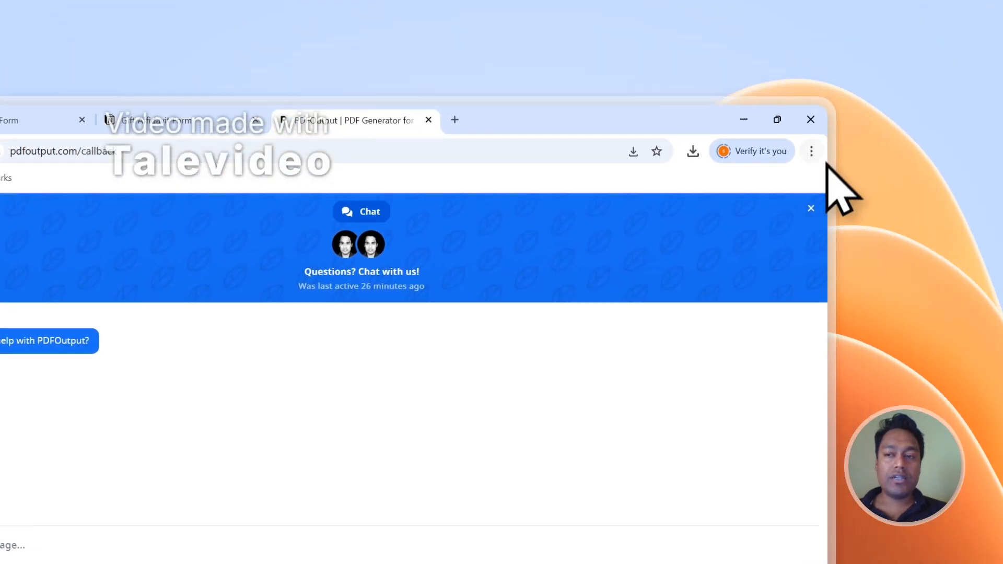
- Close the support chat and sign out of the PDFOutput account
click(972, 125)
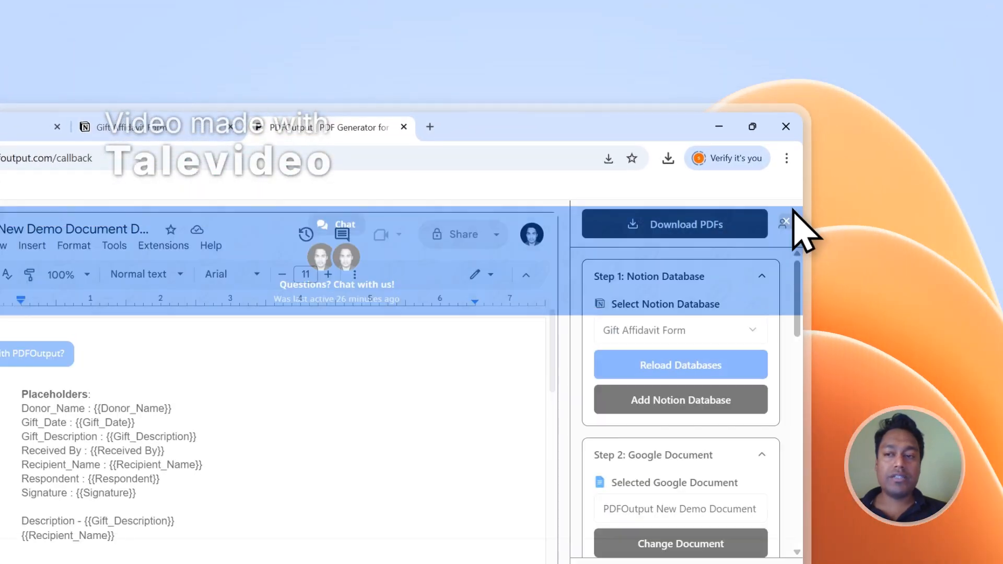
click(779, 224)
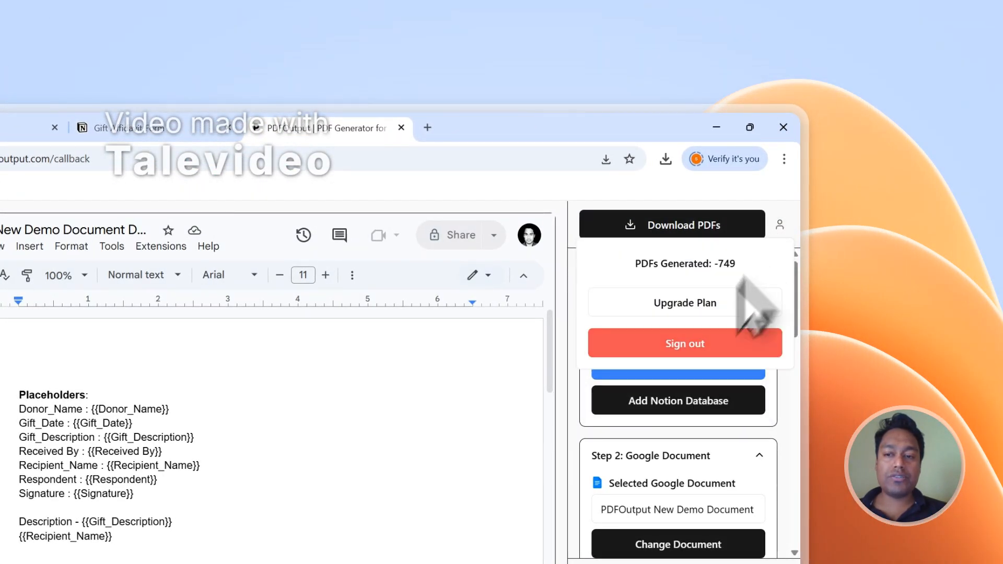
click(684, 343)
- Open PDFOutput's Contact page from the site footer links and view its Send Message form
scroll(807, 262, down, 15)
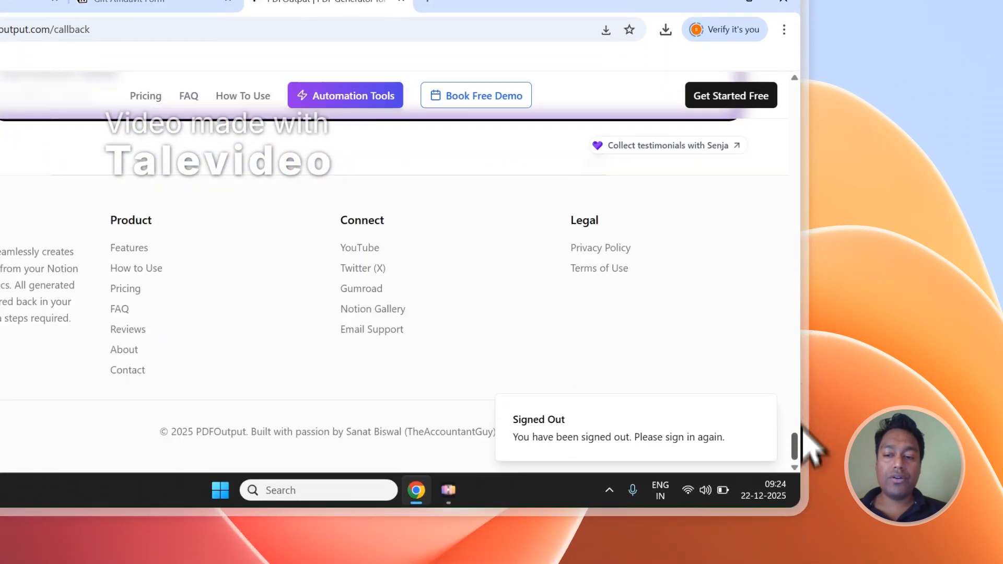
click(160, 291)
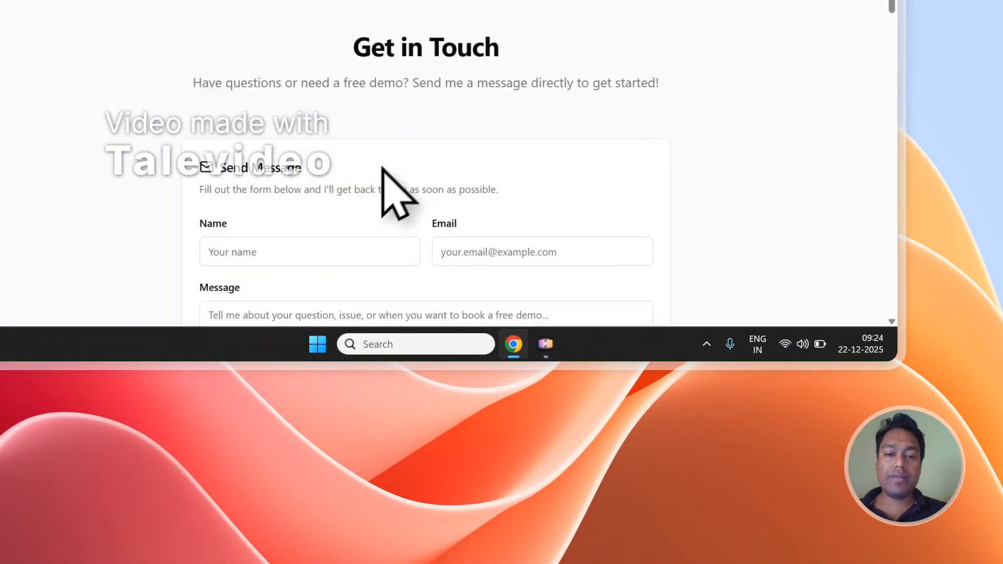
scroll(413, 178, down, 3)
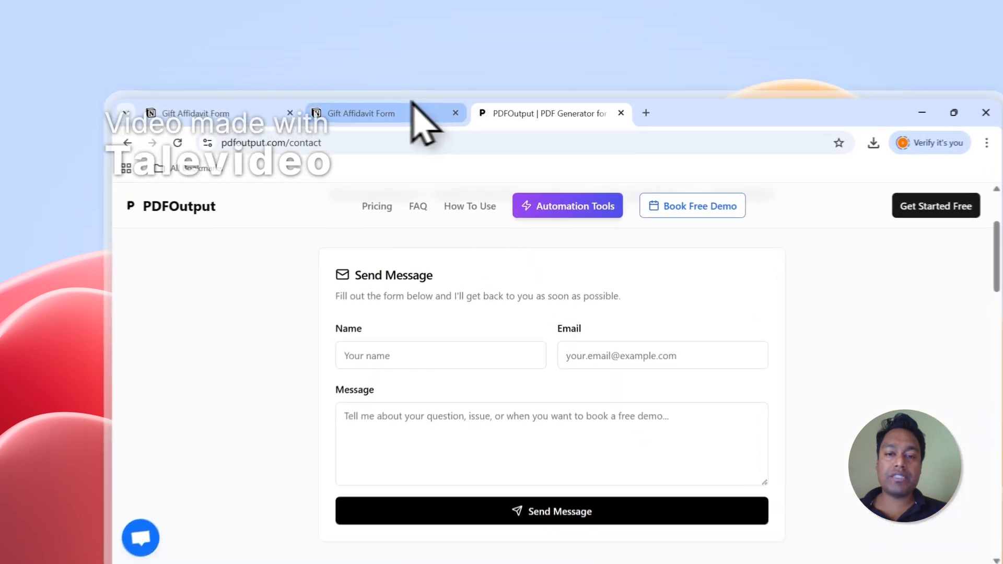
- Check the new row's GeneratePDF status in the Notion Gift Affidavit Form responses, comparing back with PDFOutput's contact form
click(365, 76)
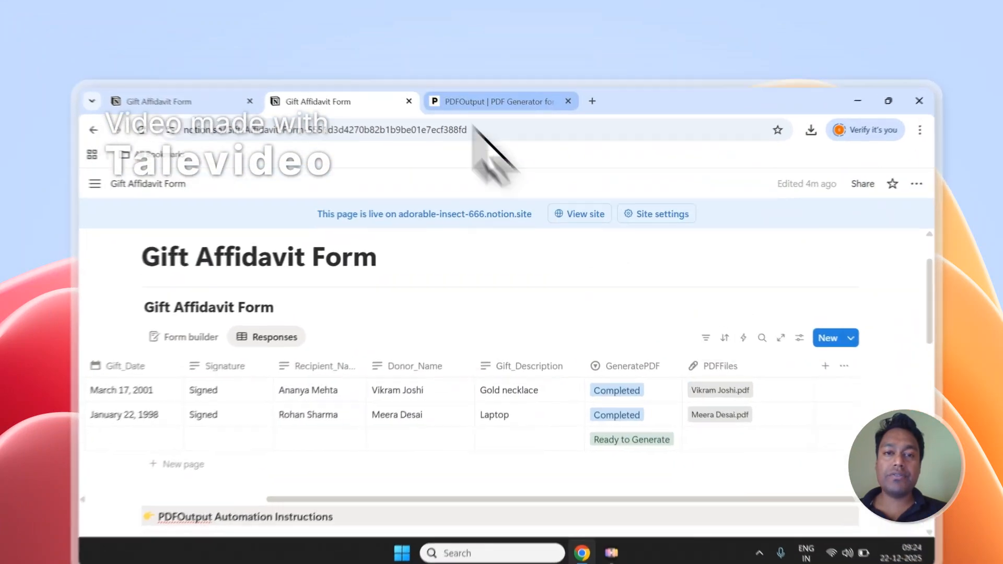
click(488, 76)
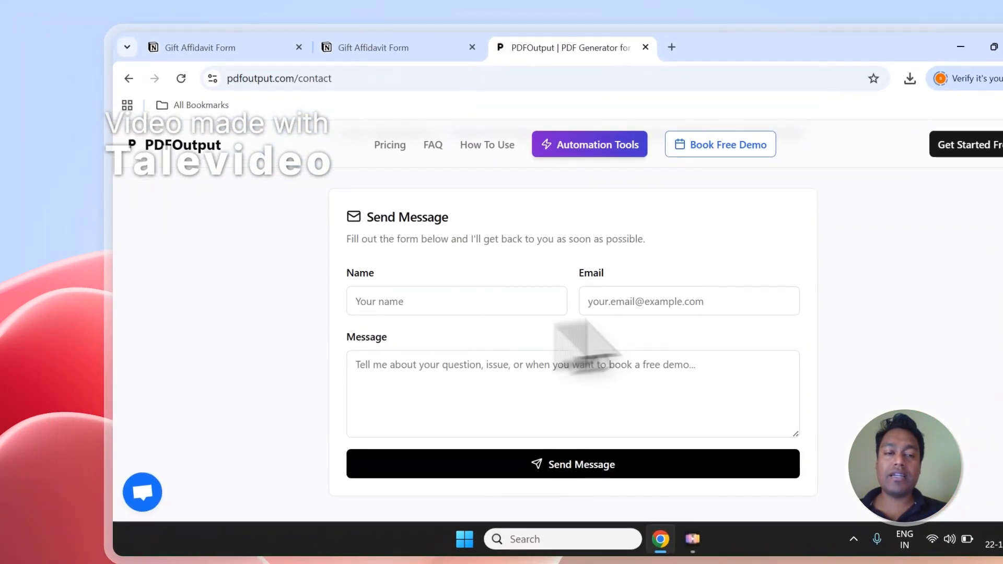
click(402, 51)
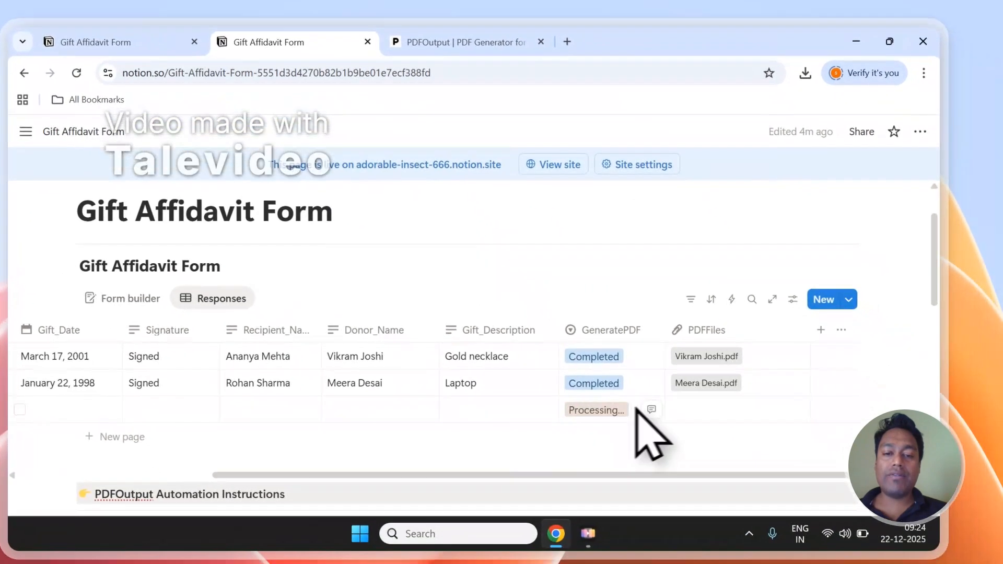